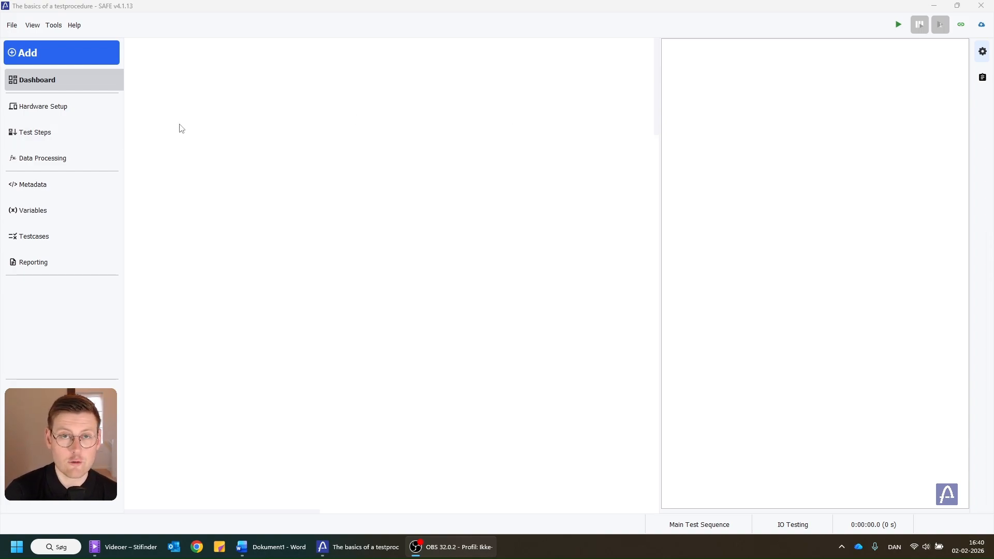
Open the test steps view and add a basic step to the sequence
{"action": "left_click", "coordinate": [77, 135]}
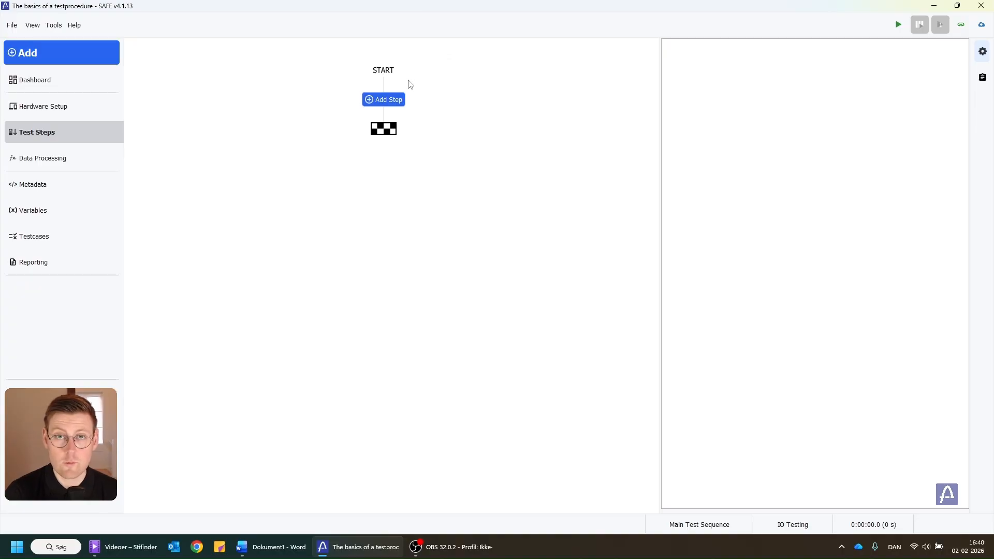
{"action": "left_click", "coordinate": [374, 102]}
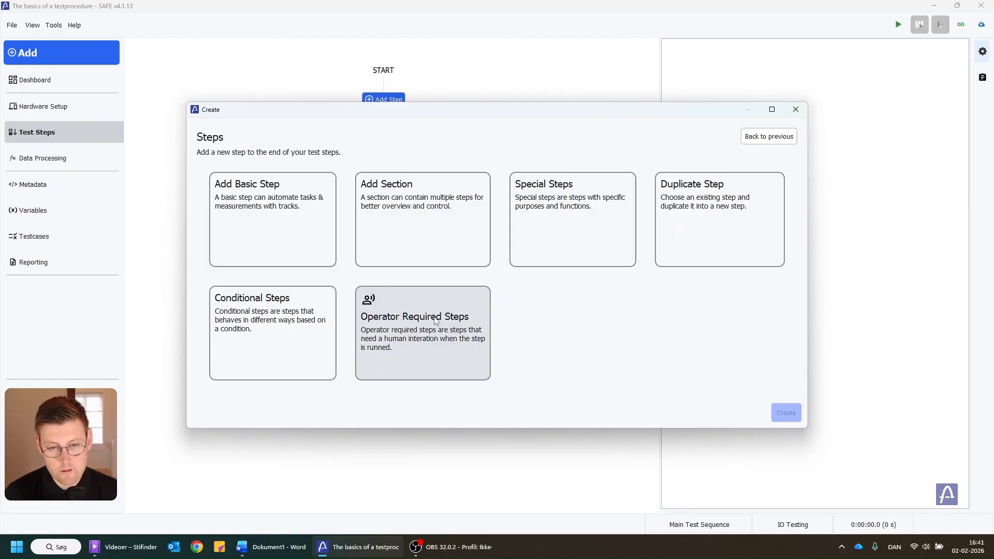
{"action": "left_click", "coordinate": [228, 201]}
{"action": "left_click", "coordinate": [795, 410]}
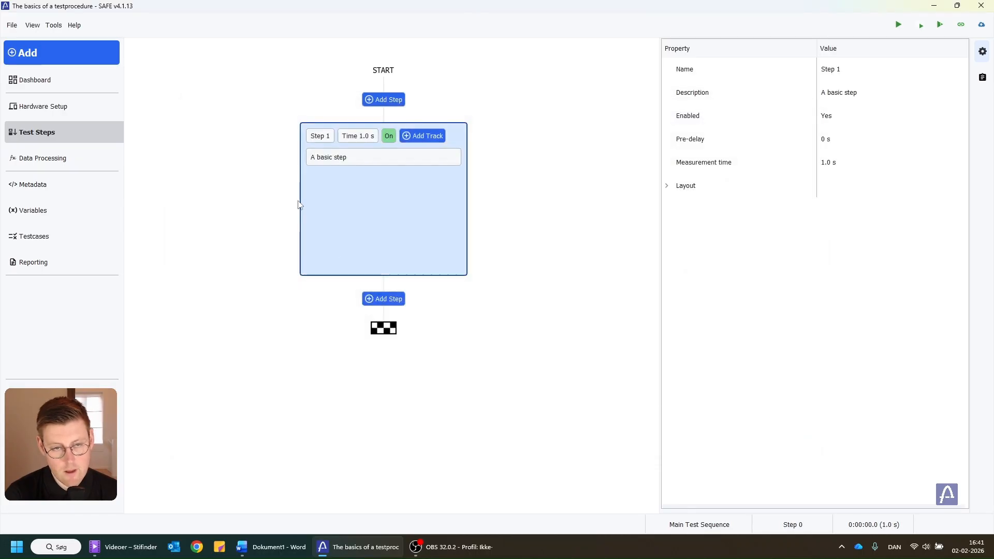
Set Step 1's measurement time to 5 seconds
{"action": "mouse_move", "coordinate": [307, 160]}
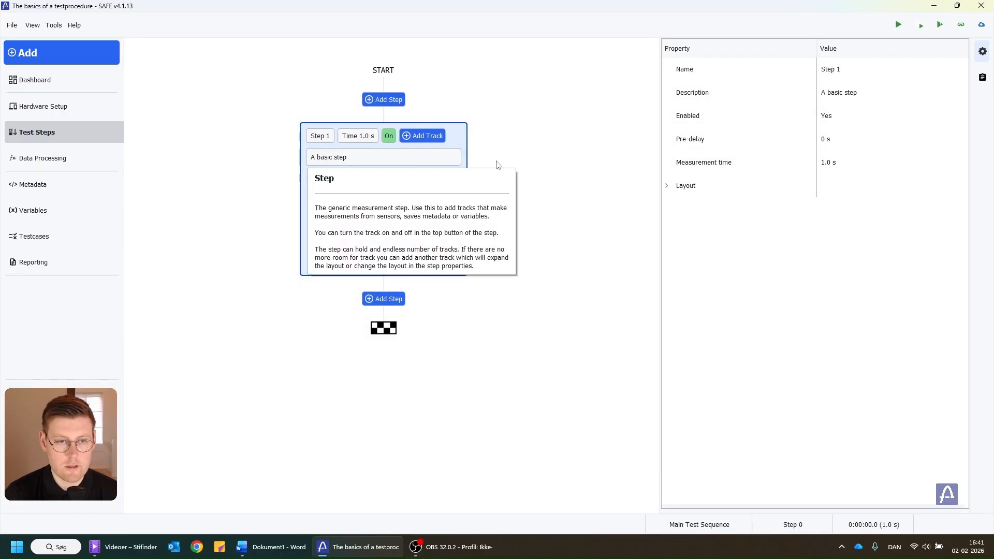
{"action": "left_click", "coordinate": [843, 161]}
{"action": "type", "text": "5"}
{"action": "key", "text": "Return"}
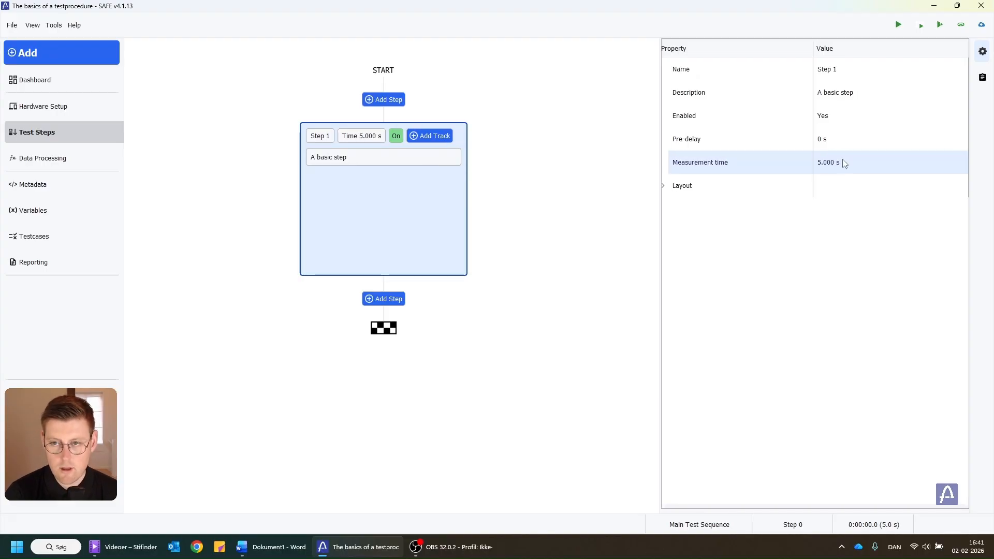
Toggle Step 1's enabled switch off and back on
{"action": "left_click", "coordinate": [395, 138]}
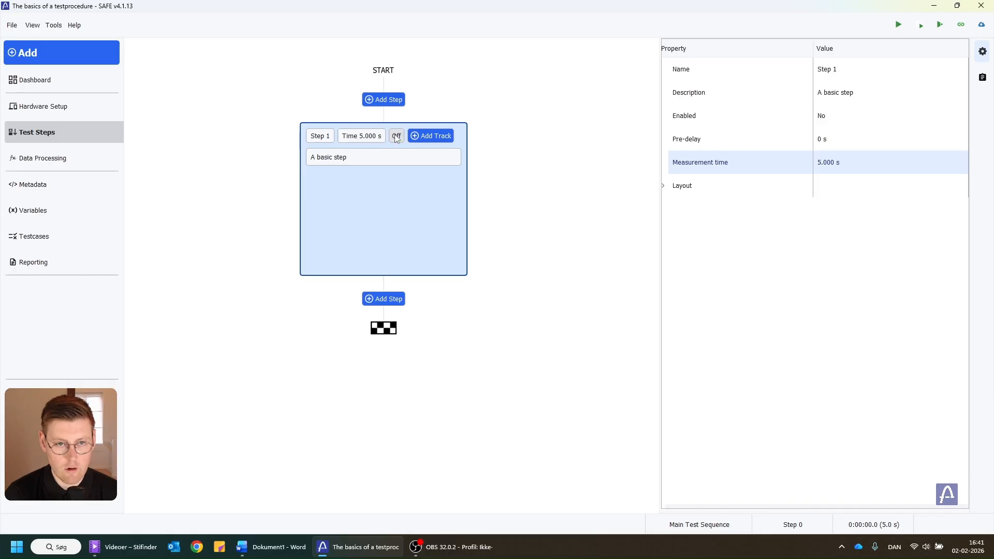
{"action": "left_click", "coordinate": [395, 137]}
{"action": "left_click", "coordinate": [396, 138]}
{"action": "left_click", "coordinate": [396, 137]}
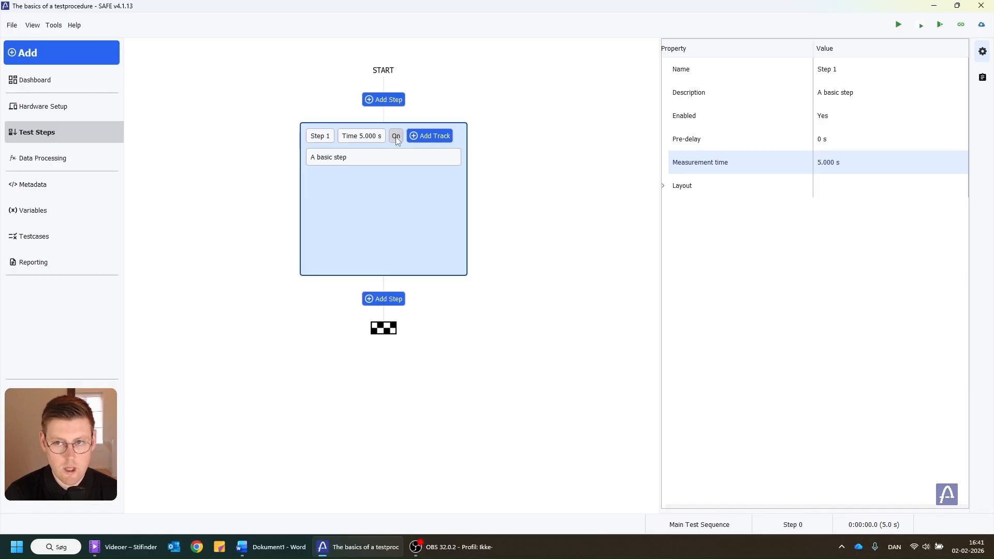
Set Step 1's description to "This is my first step"
{"action": "left_click", "coordinate": [908, 92]}
{"action": "double_click", "coordinate": [901, 93]}
{"action": "left_click", "coordinate": [901, 93]}
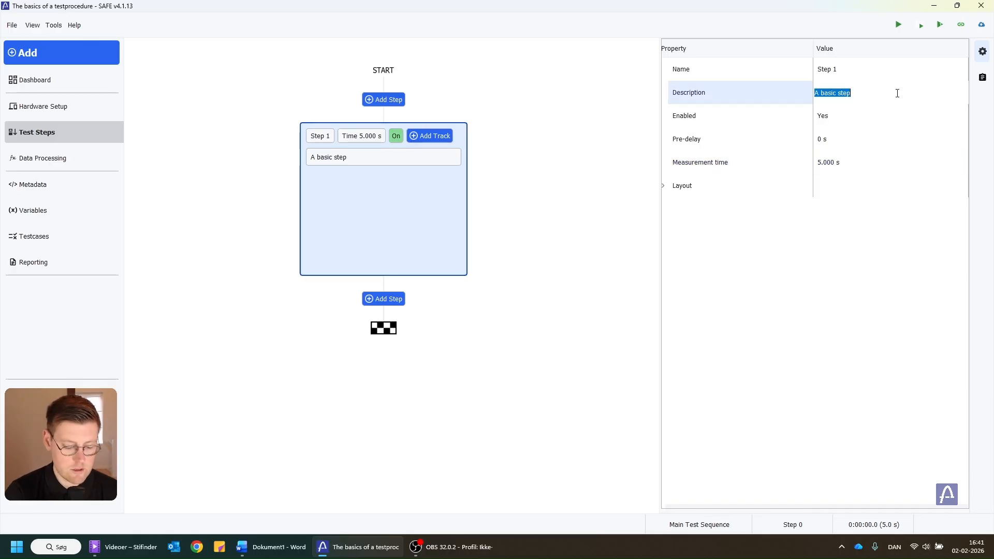
{"action": "type", "text": "This ms "}
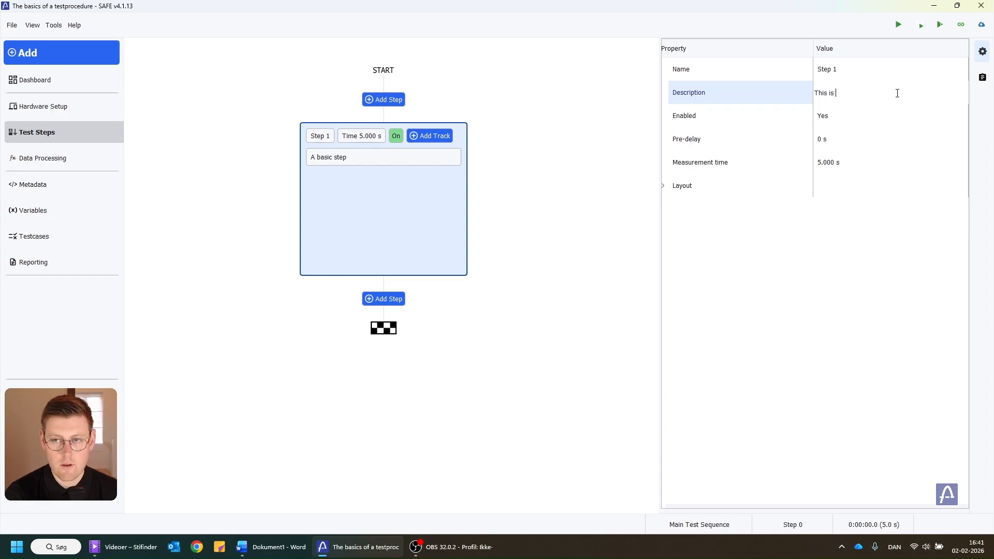
{"action": "type", "text": "my first step"}
{"action": "key", "text": "Return"}
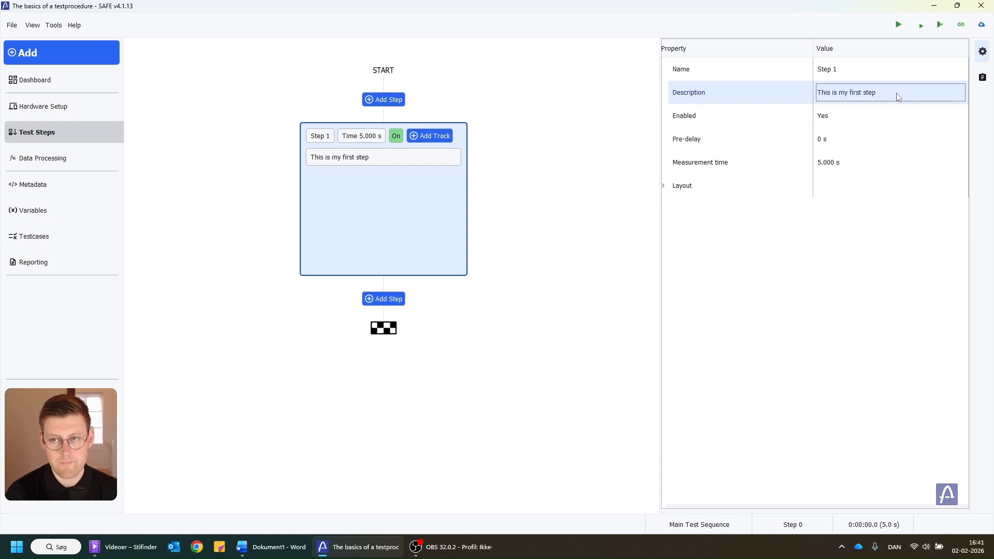
Add a Date track from the Date & Time category to Step 1
{"action": "left_click", "coordinate": [424, 140]}
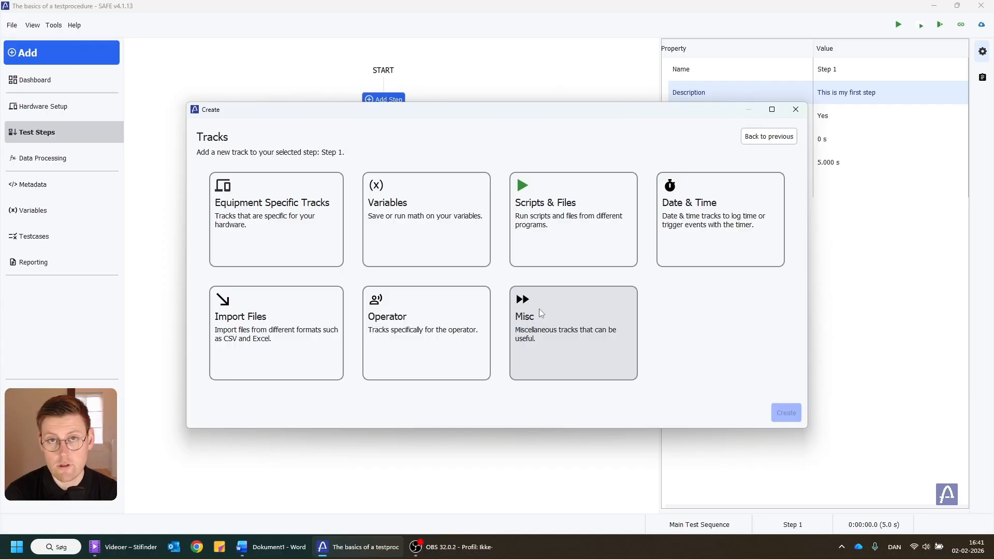
{"action": "left_click", "coordinate": [683, 209]}
{"action": "left_click", "coordinate": [558, 225]}
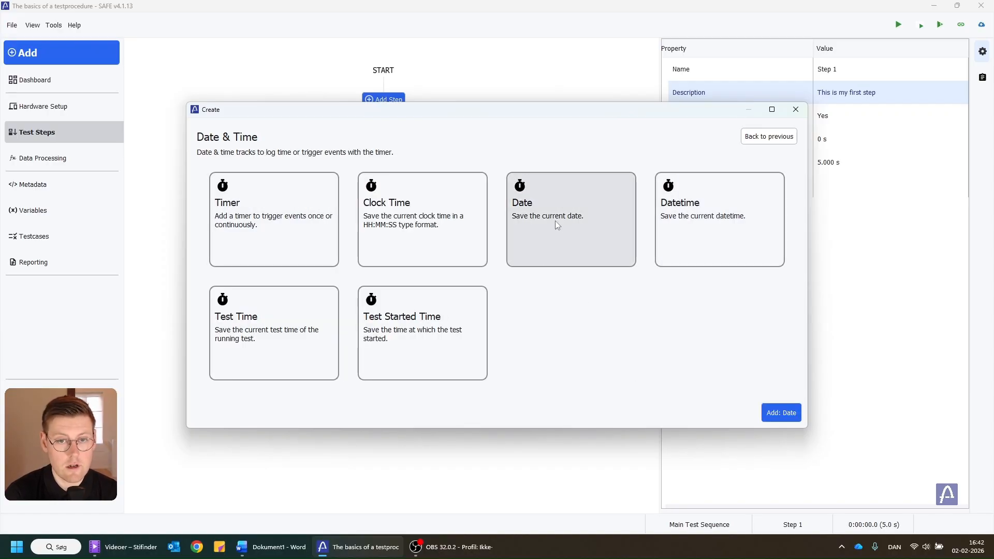
{"action": "left_click", "coordinate": [766, 413]}
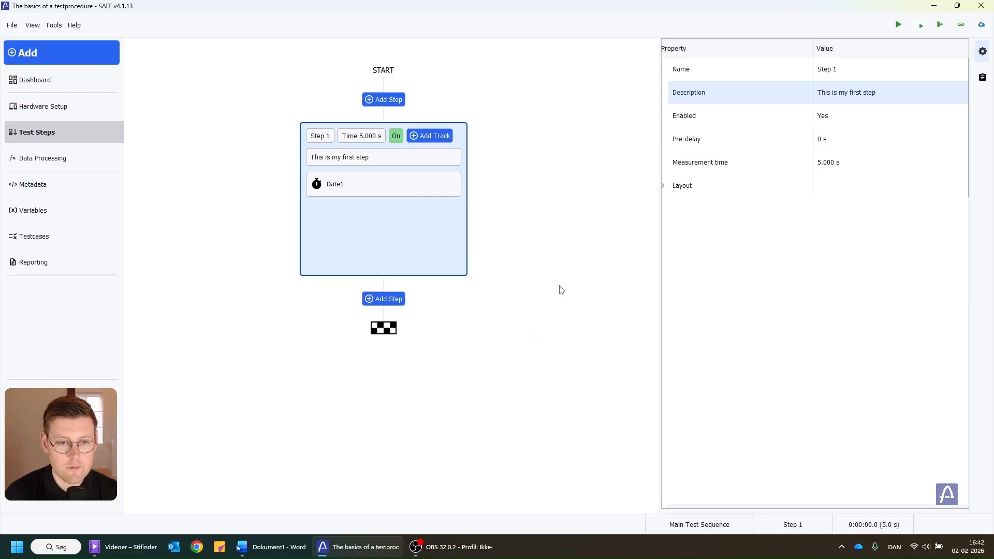
Add a second basic step below Step 1
{"action": "left_click", "coordinate": [385, 296]}
{"action": "left_click", "coordinate": [331, 213]}
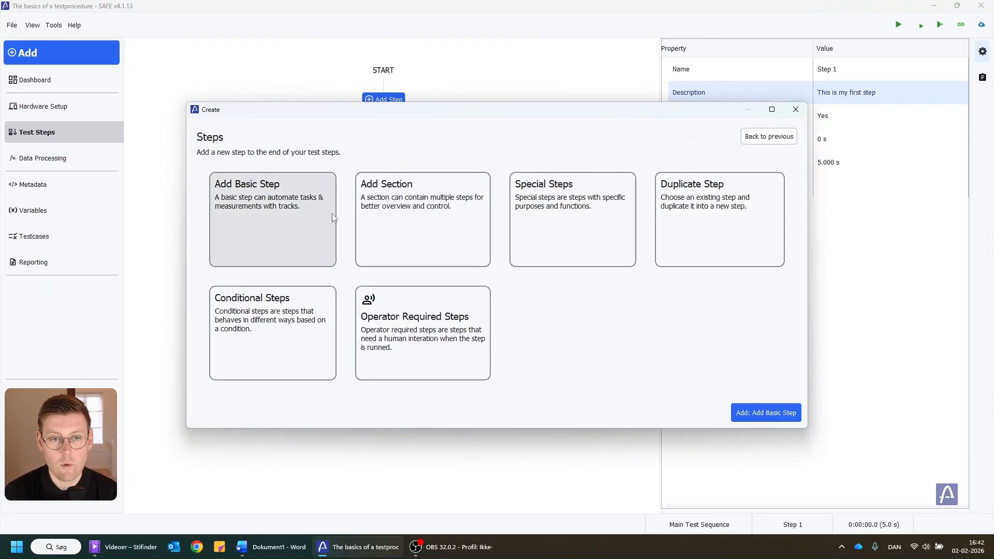
{"action": "left_click", "coordinate": [793, 417]}
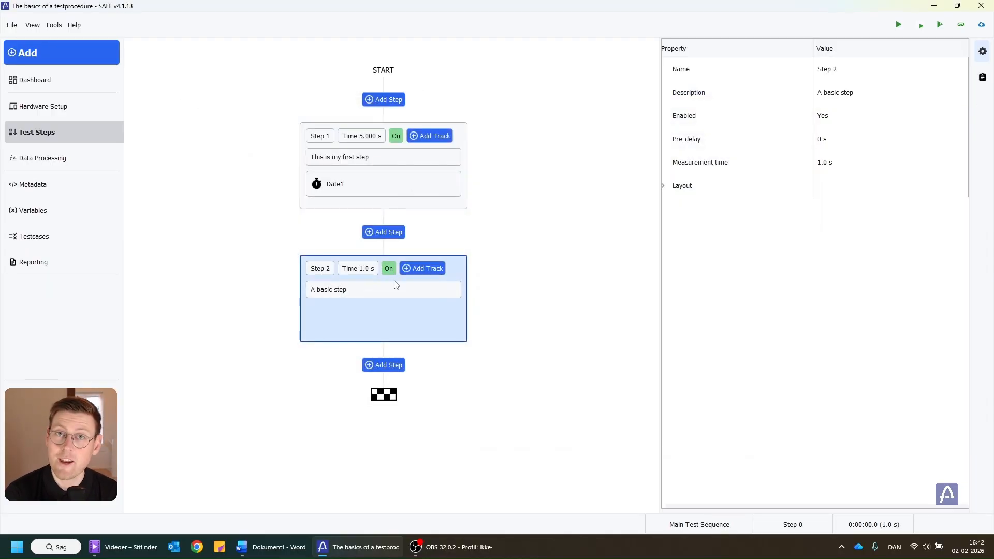
Add a Text track from the Misc category to Step 2
{"action": "left_click", "coordinate": [429, 269]}
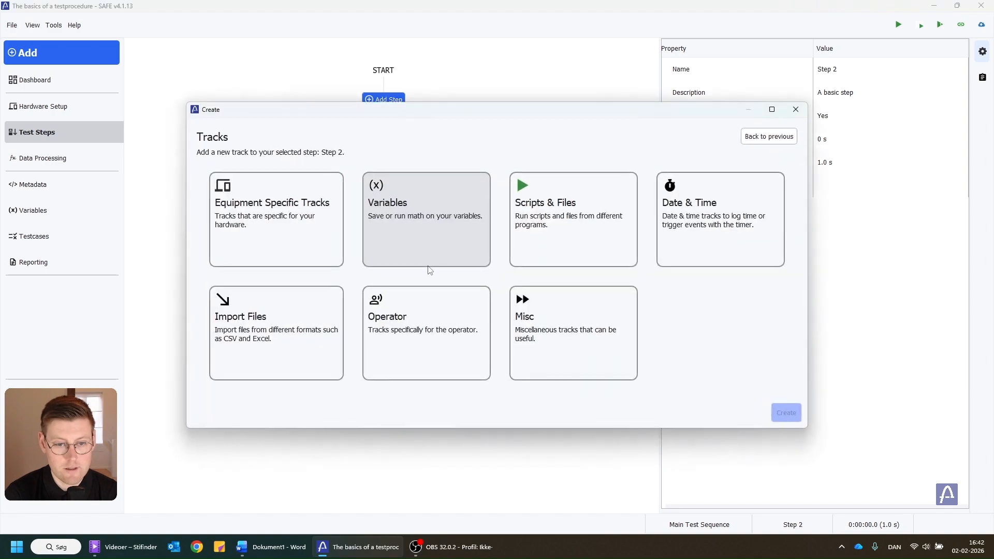
{"action": "left_click", "coordinate": [549, 313]}
{"action": "left_click", "coordinate": [547, 288]}
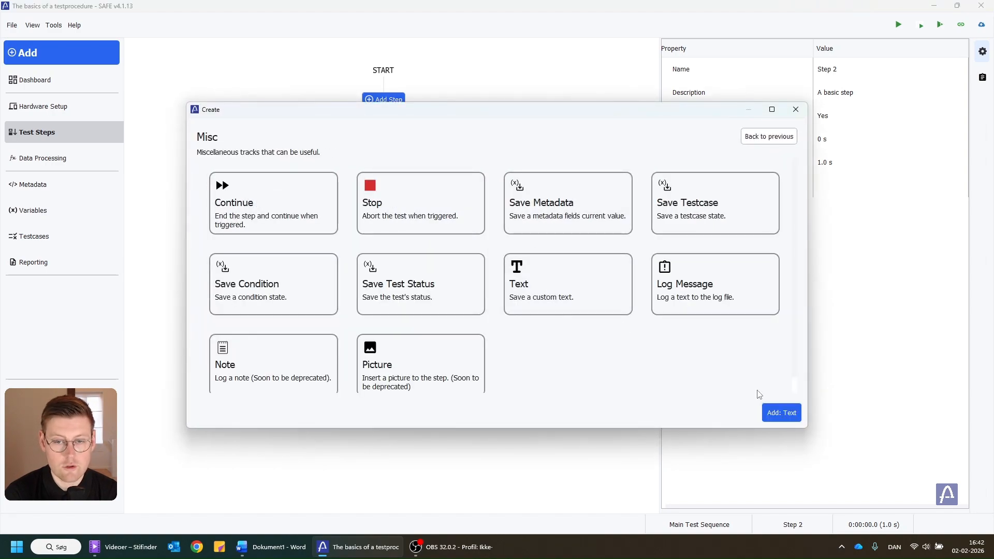
{"action": "left_click", "coordinate": [781, 412]}
Set the Text1 track's text to "Test Report"
{"action": "left_click", "coordinate": [365, 323]}
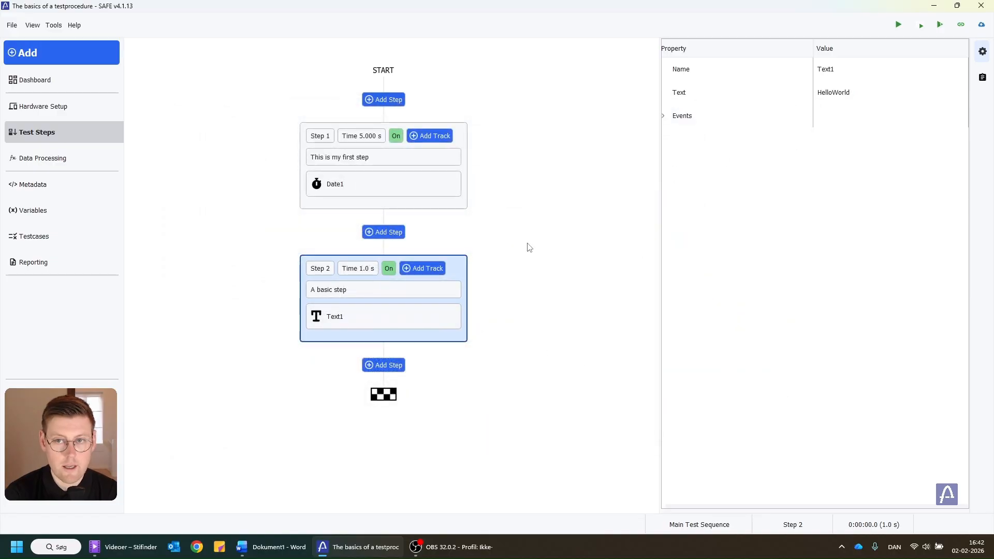
{"action": "left_click", "coordinate": [838, 95]}
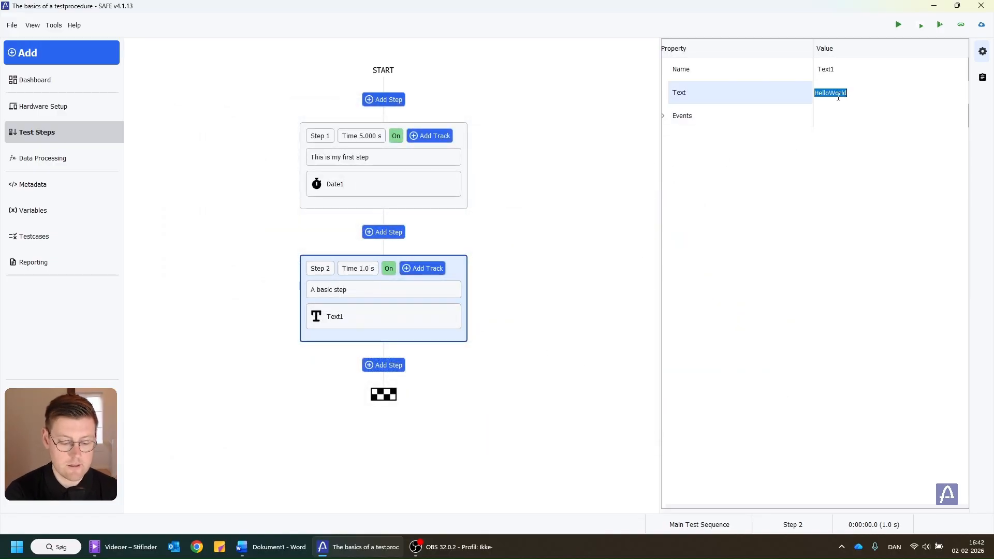
{"action": "type", "text": "Test Rep"}
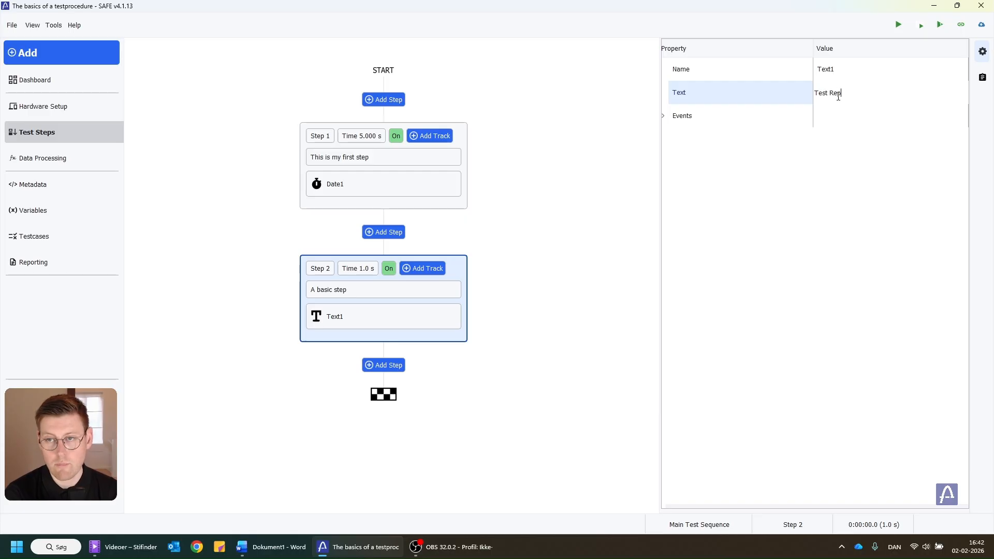
{"action": "type", "text": "ort"}
{"action": "key", "text": "Return"}
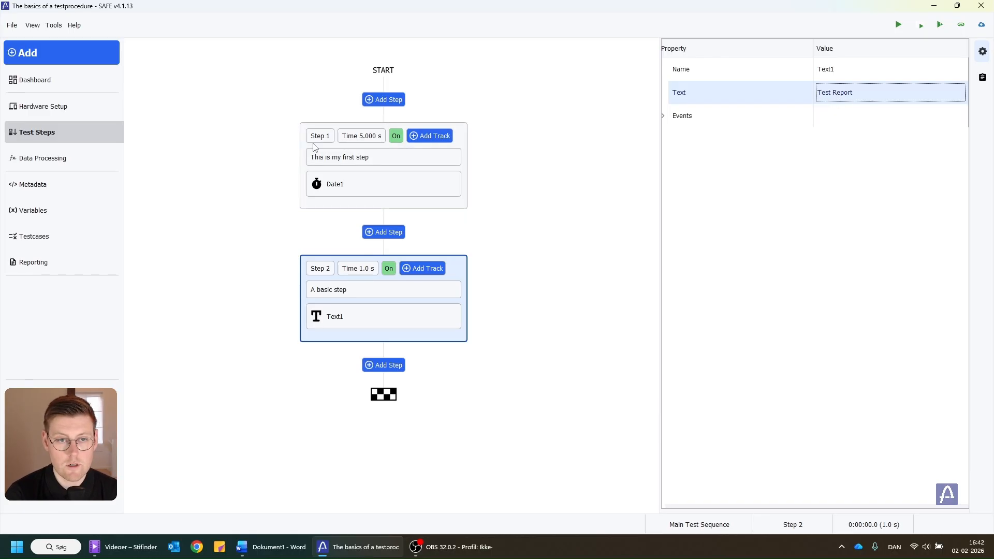
Inspect the properties of both steps and the Date1 track, and view the Data Processing page
{"action": "left_click", "coordinate": [354, 145]}
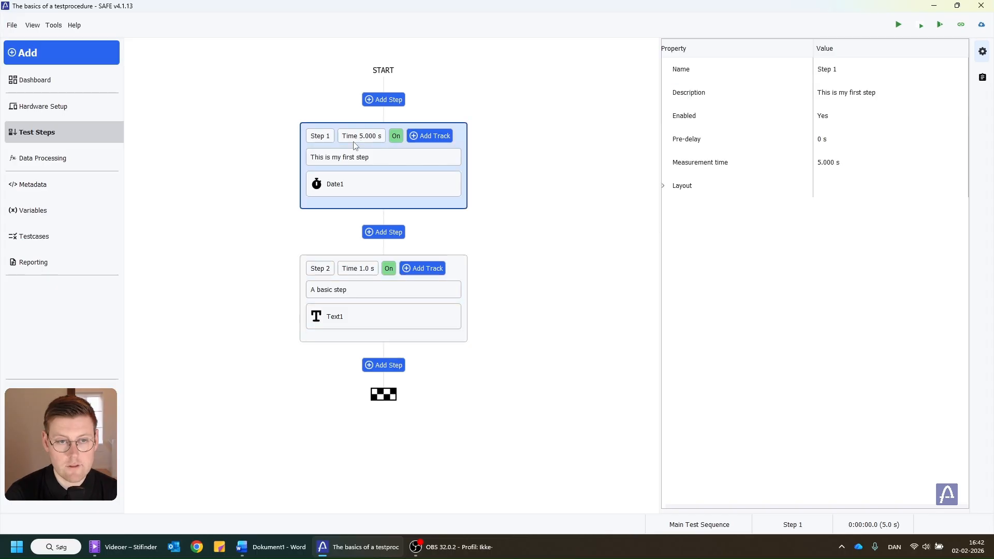
{"action": "left_click", "coordinate": [348, 277]}
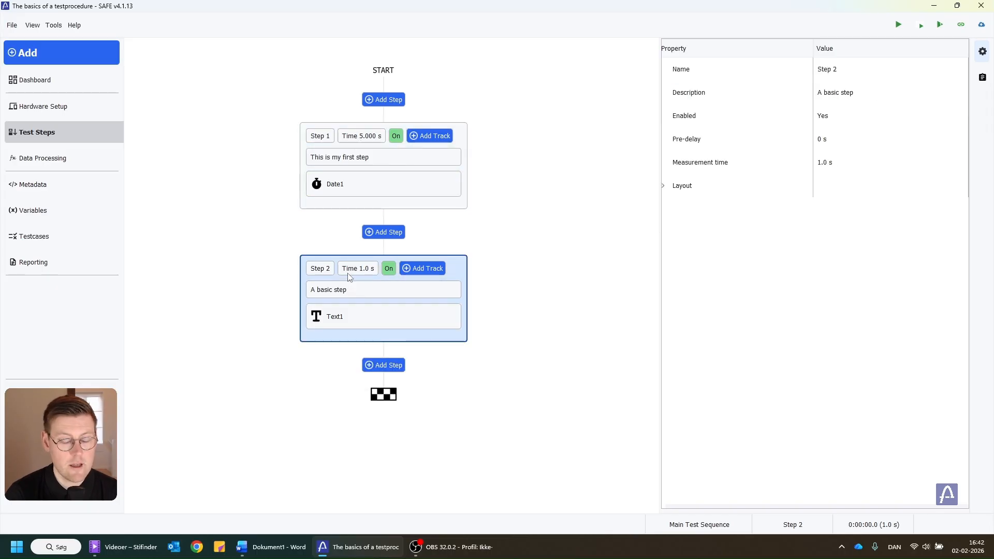
{"action": "left_click", "coordinate": [333, 179]}
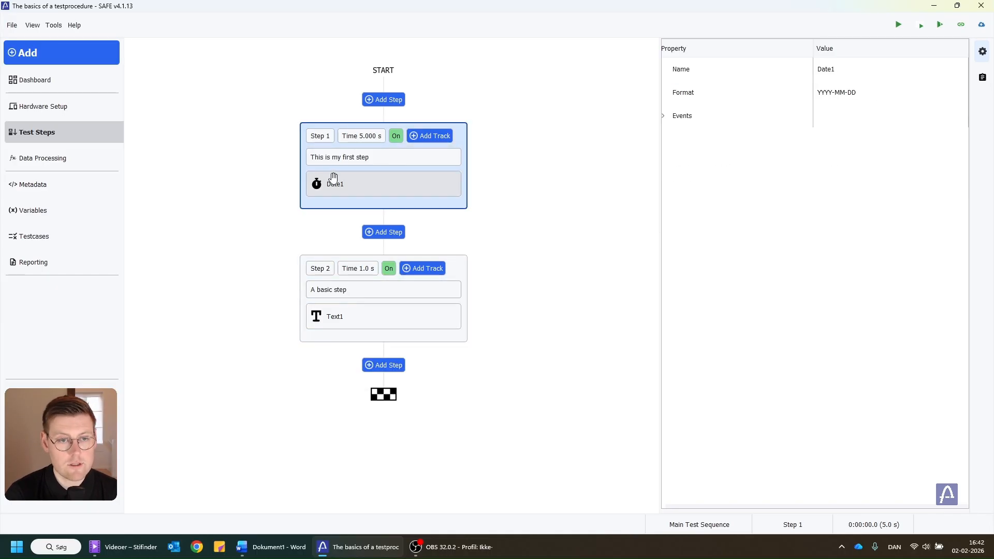
{"action": "left_click", "coordinate": [51, 157]}
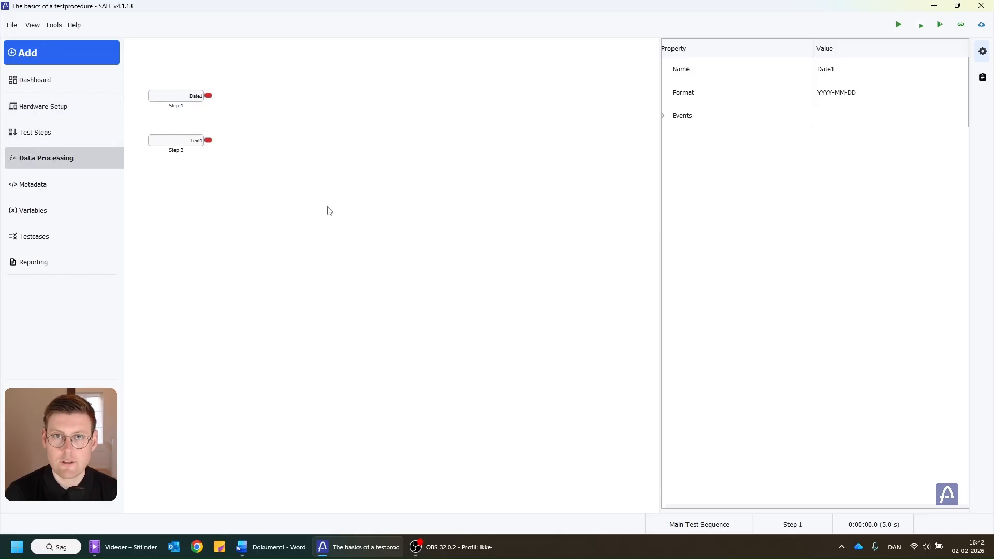
{"action": "left_click", "coordinate": [67, 137]}
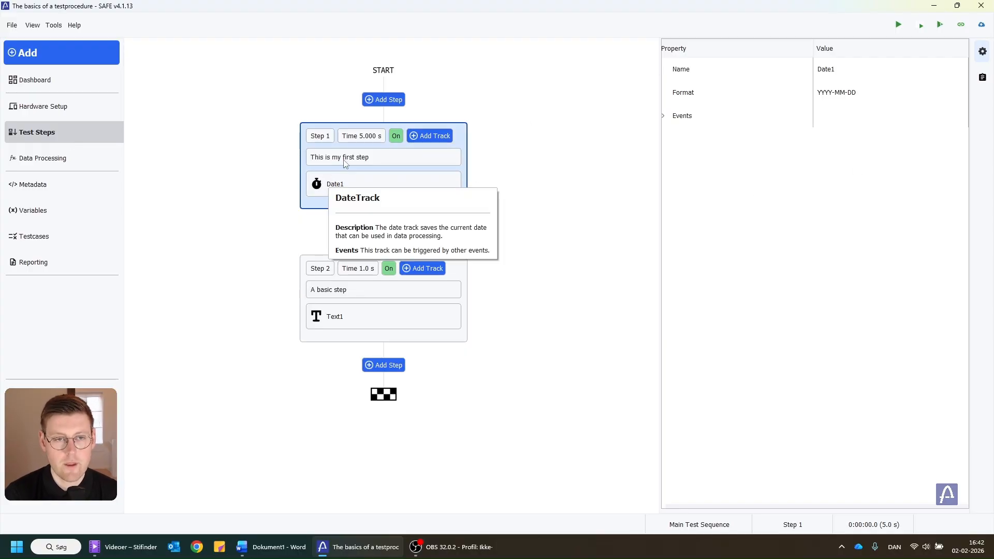
Browse the equipment-specific track types available for Step 1, then close the dialog without adding one
{"action": "left_click", "coordinate": [427, 137]}
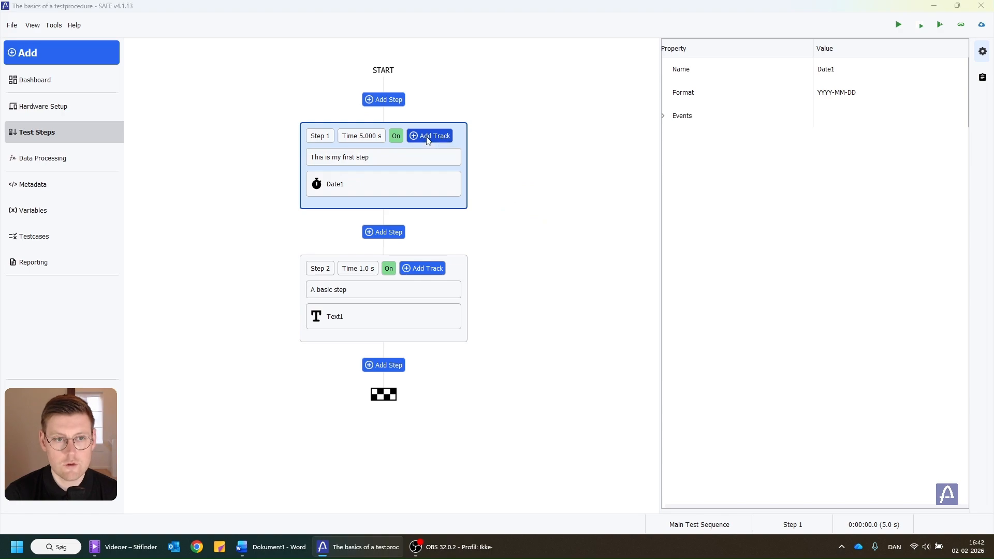
{"action": "left_click", "coordinate": [270, 206]}
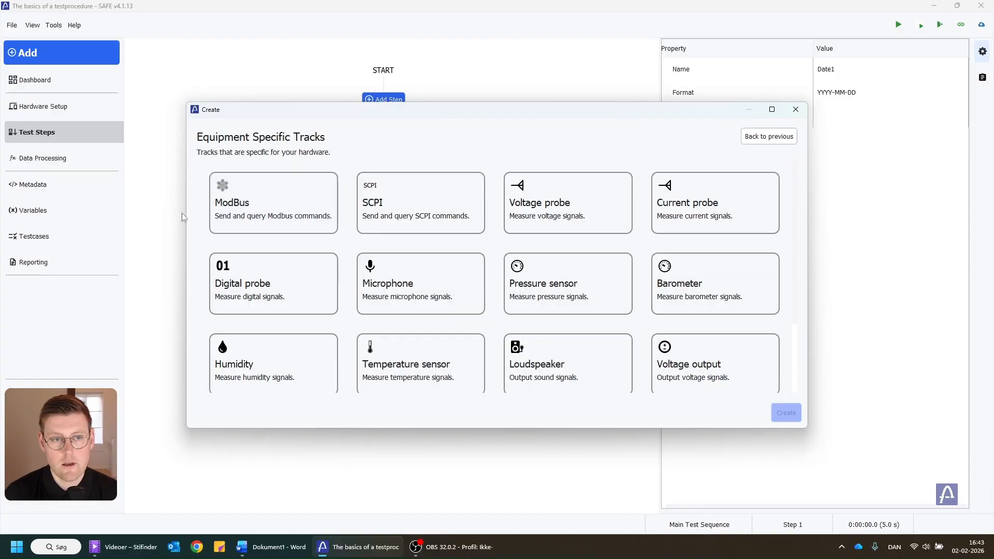
{"action": "left_click", "coordinate": [288, 202]}
{"action": "left_click", "coordinate": [769, 136]}
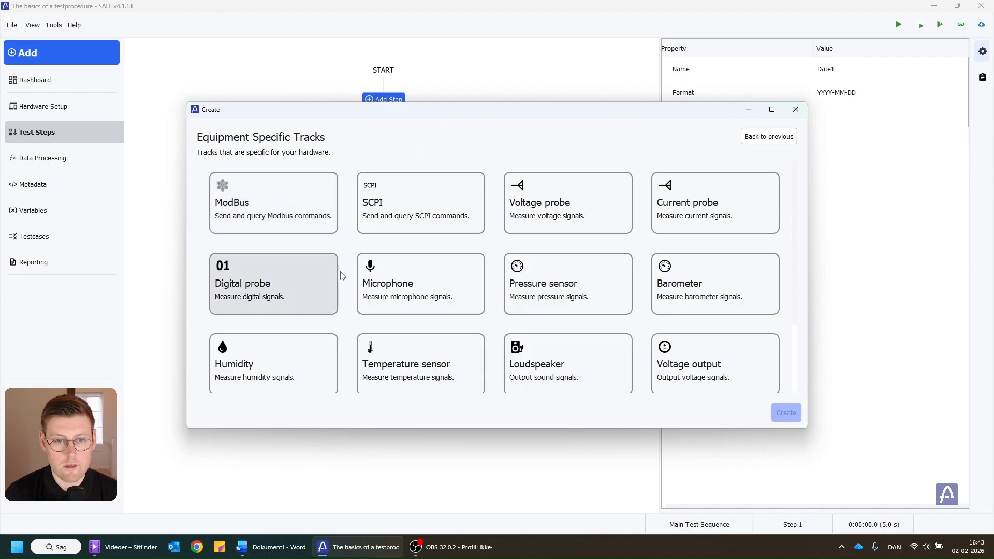
{"action": "left_click", "coordinate": [459, 283]}
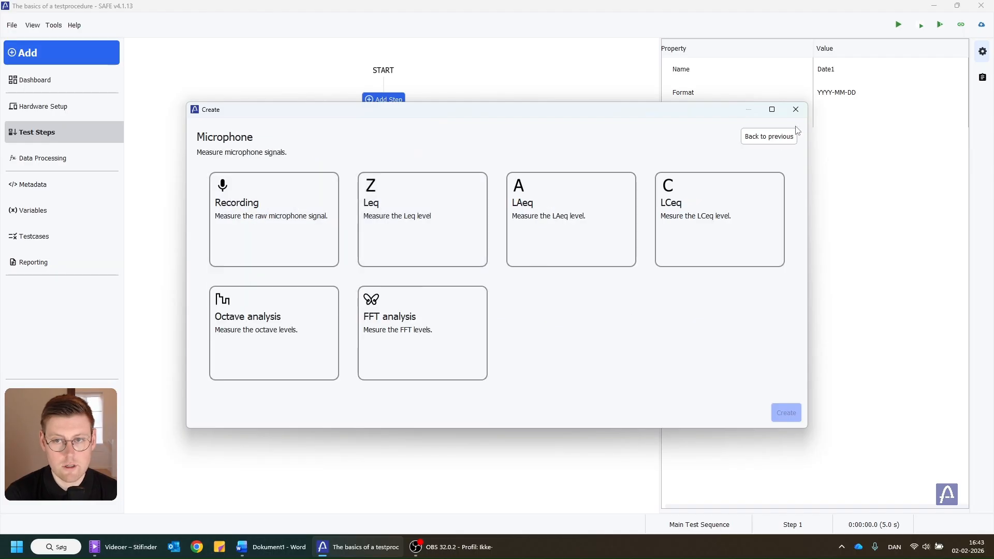
{"action": "left_click", "coordinate": [769, 136]}
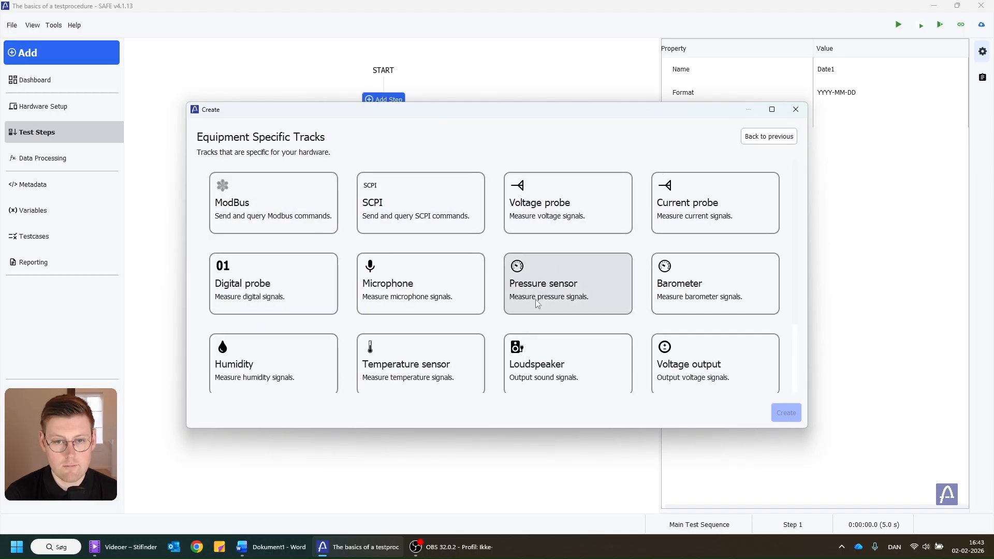
{"action": "left_click", "coordinate": [550, 214]}
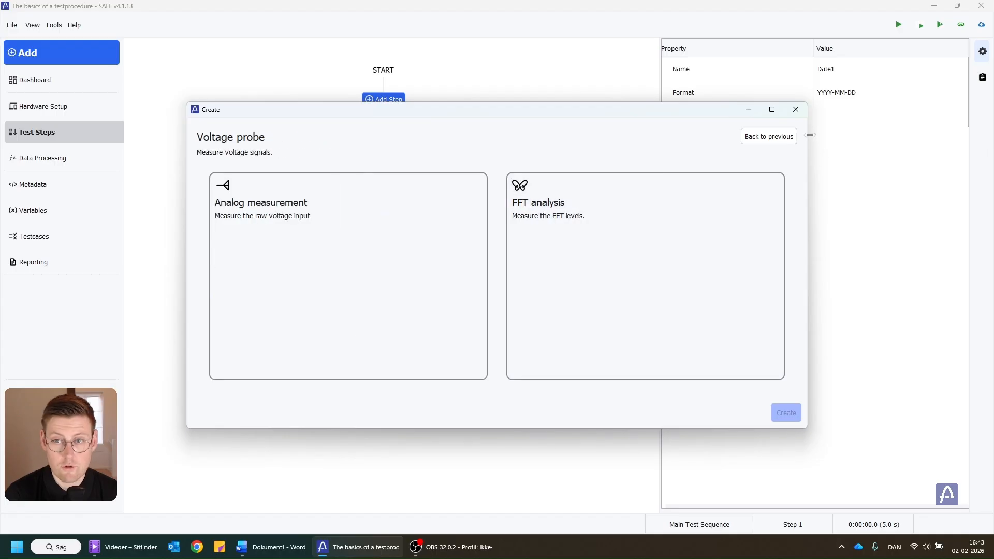
{"action": "left_click", "coordinate": [779, 133]}
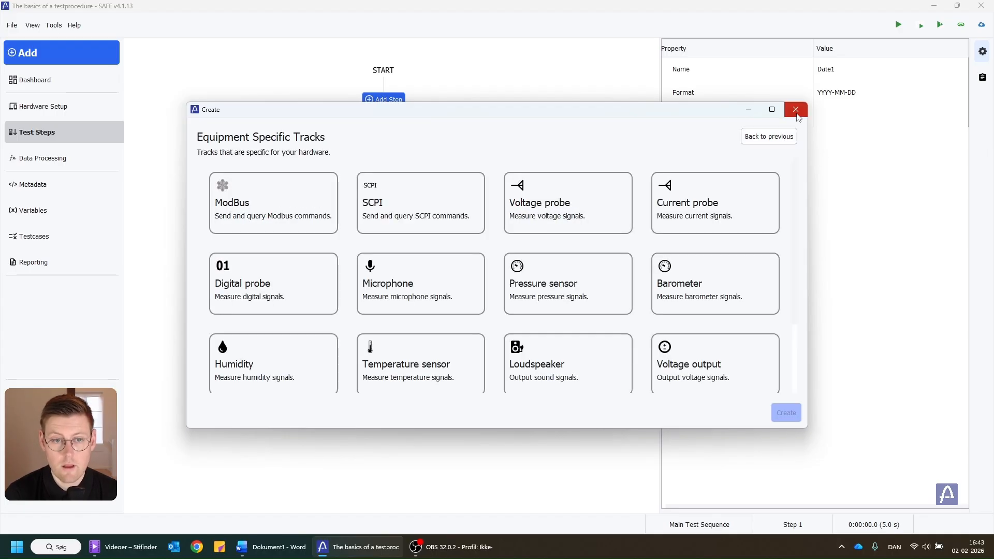
{"action": "scroll", "coordinate": [535, 231], "scroll_direction": "down", "scroll_amount": 3}
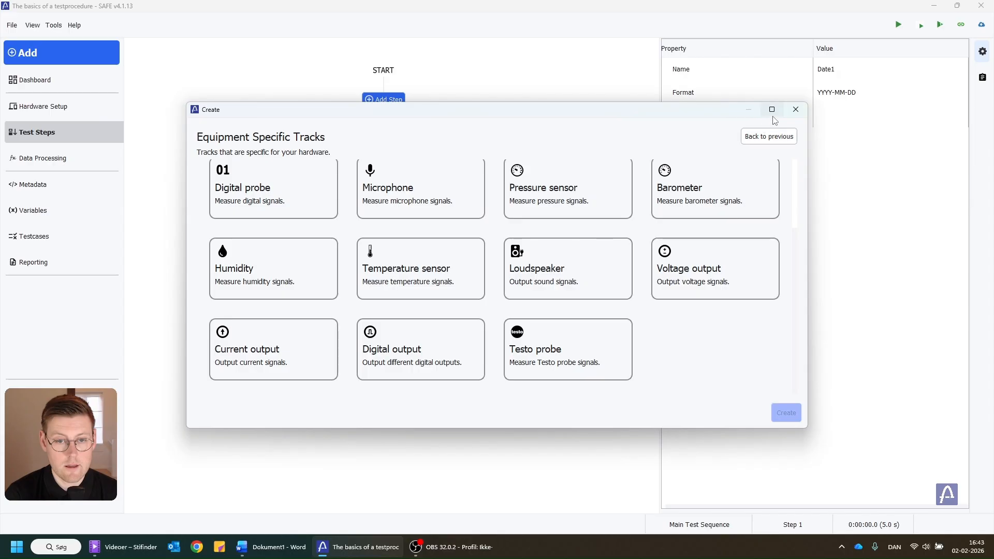
{"action": "left_click", "coordinate": [796, 111]}
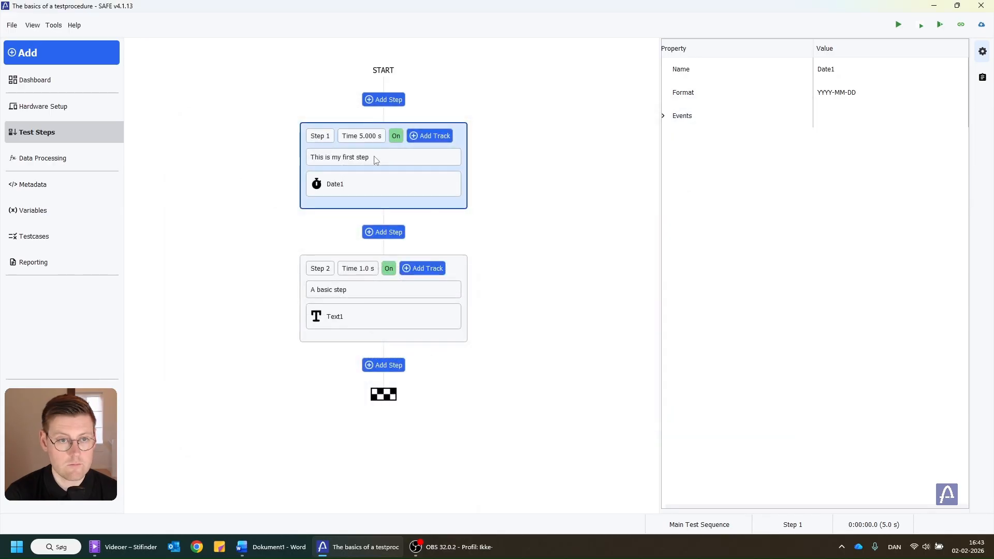
Add an operator-required Message Box step at the start of the procedure
{"action": "mouse_move", "coordinate": [375, 160]}
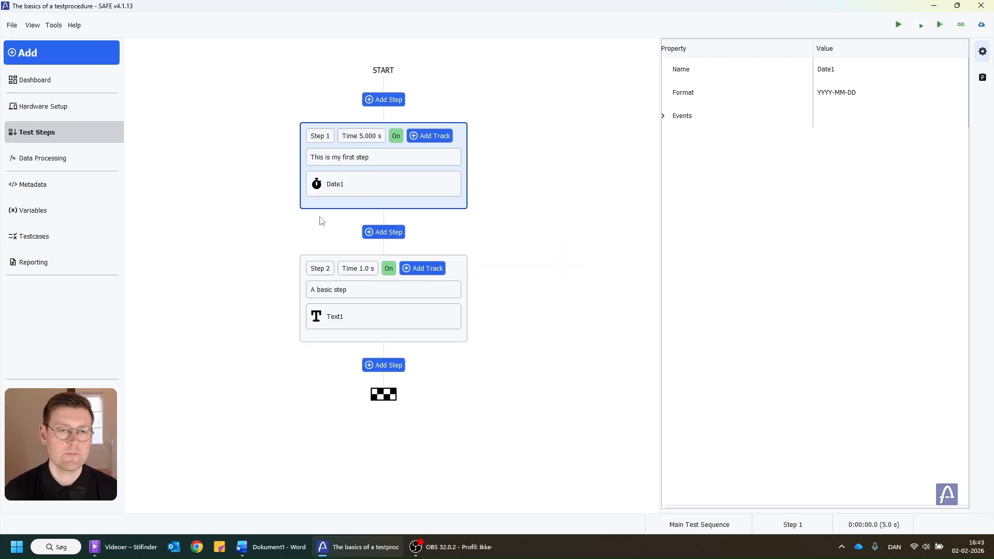
{"action": "left_click", "coordinate": [391, 101]}
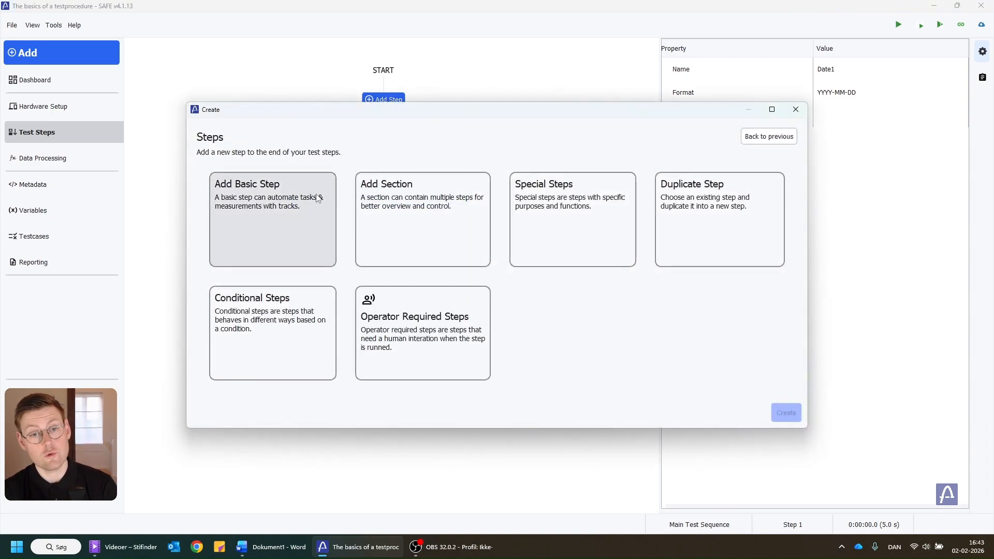
{"action": "left_click", "coordinate": [383, 325]}
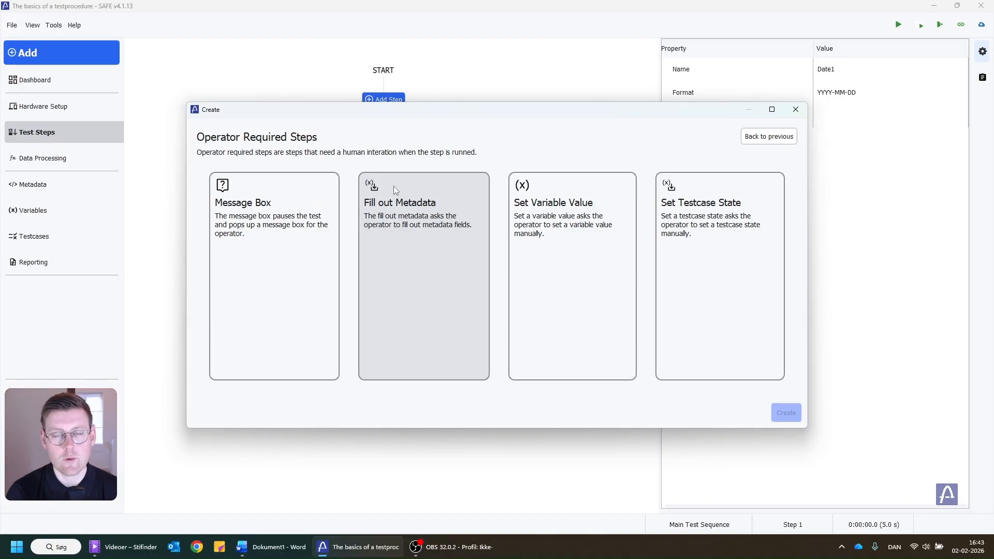
{"action": "left_click", "coordinate": [275, 182]}
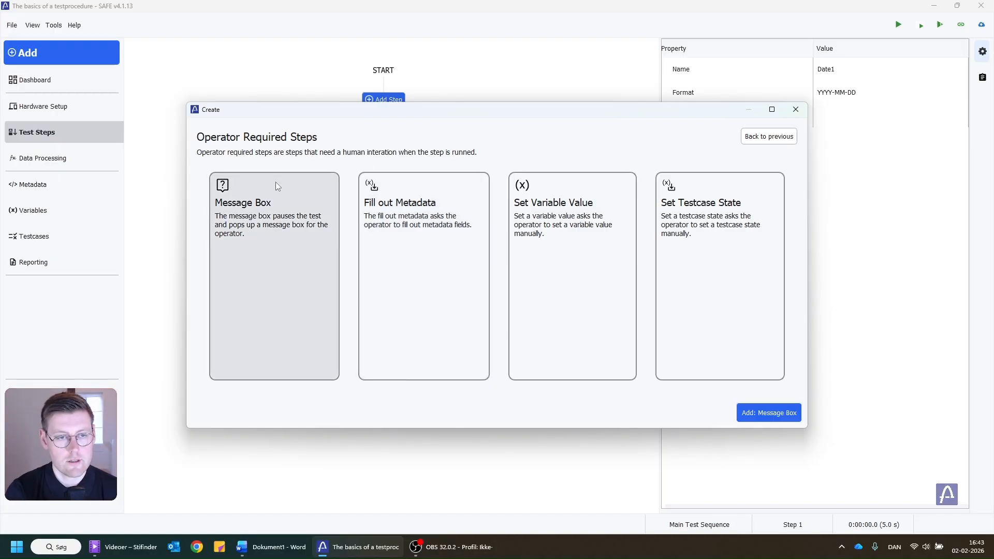
{"action": "left_click", "coordinate": [740, 410]}
Set the Pause step's informative text to "Pres start on the machine"
{"action": "left_click", "coordinate": [884, 110]}
{"action": "left_click", "coordinate": [885, 110]}
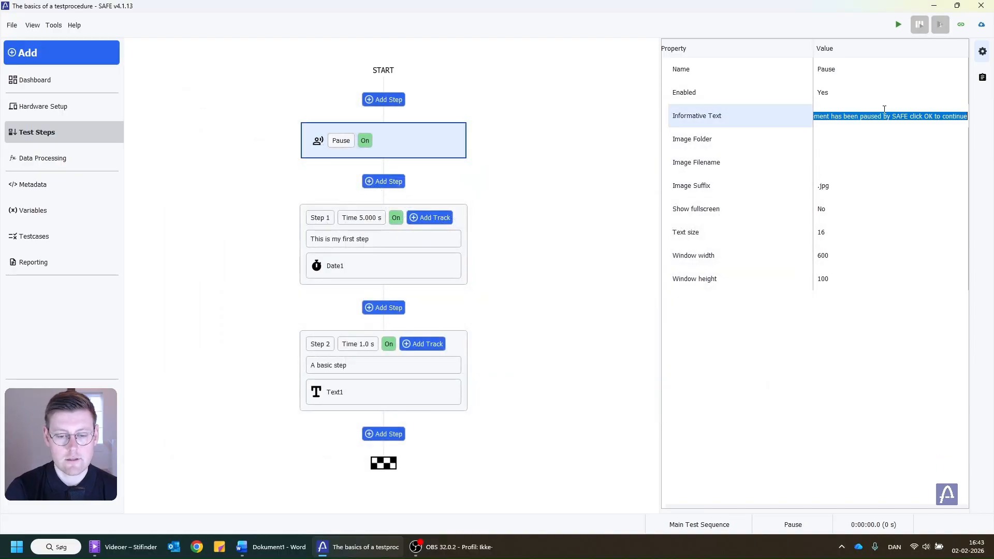
{"action": "type", "text": "Pre"}
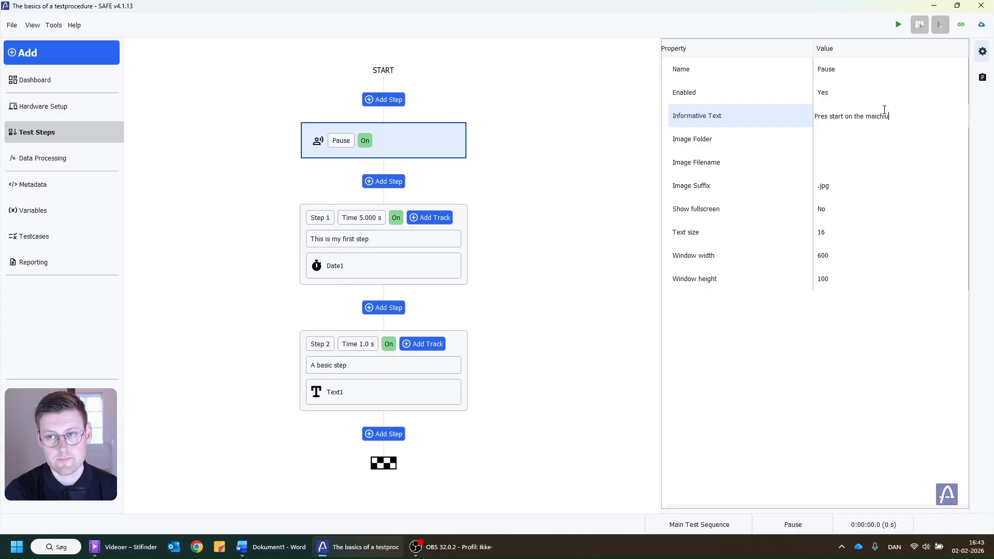
{"action": "type", "text": "s start on the machine"}
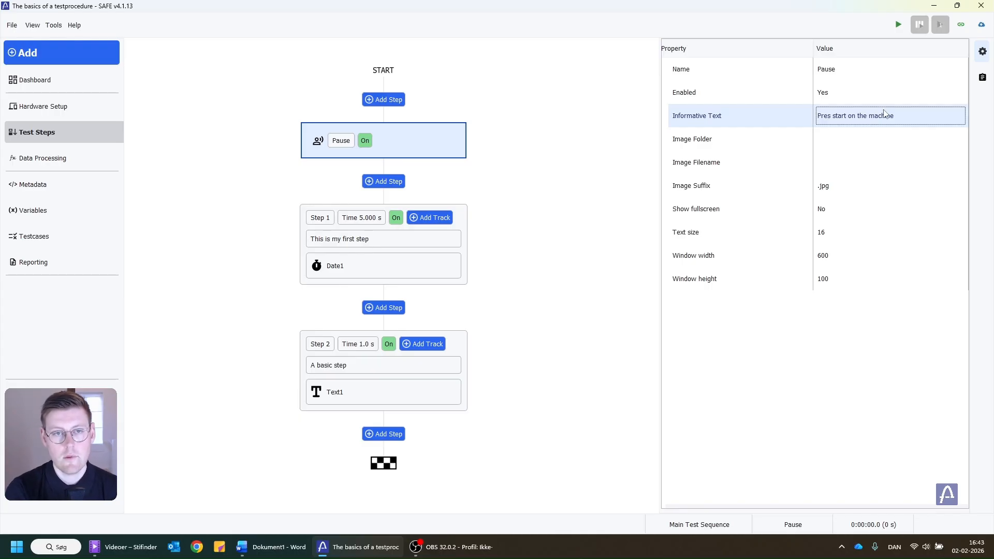
Run the Pause step on its own and dismiss its message box
{"action": "right_click", "coordinate": [405, 142]}
{"action": "left_click", "coordinate": [421, 165]}
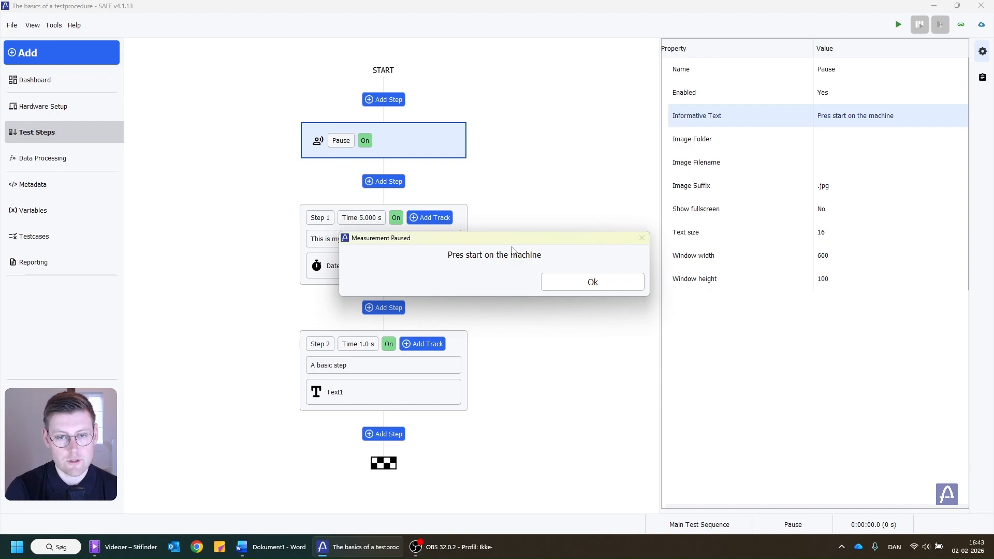
{"action": "left_click", "coordinate": [593, 283]}
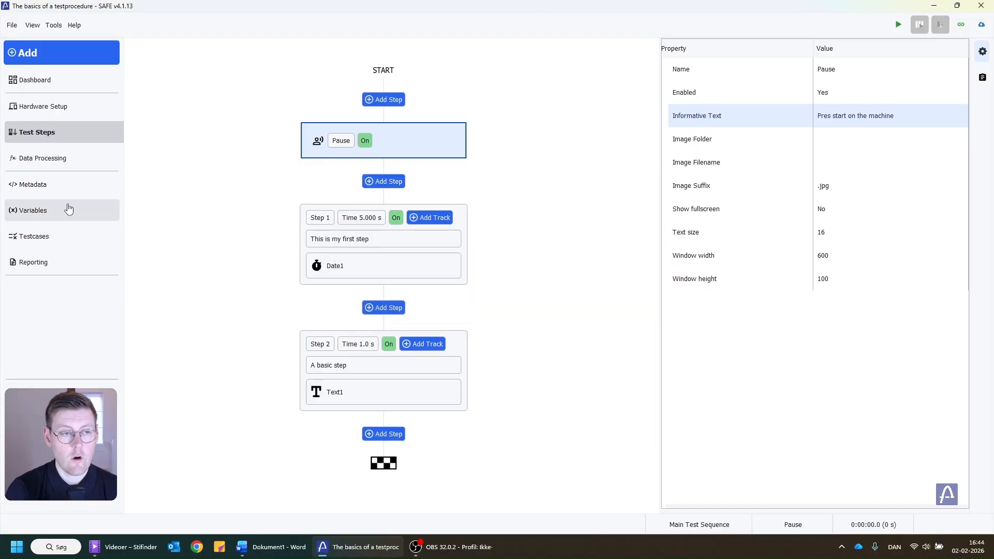
Add a text metadata field named "Serial Number" in the metadata editor, then close it
{"action": "left_click", "coordinate": [13, 187]}
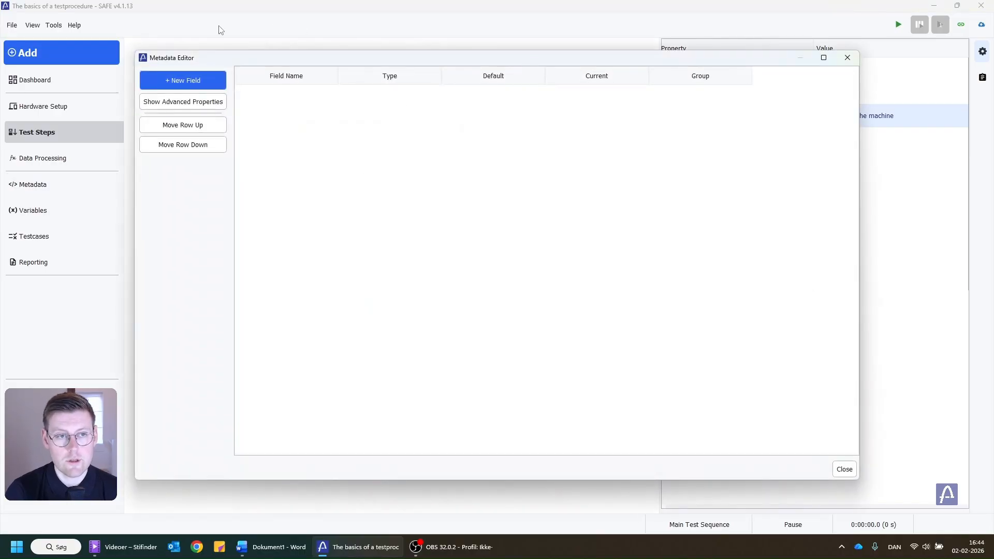
{"action": "left_click", "coordinate": [178, 81]}
{"action": "double_click", "coordinate": [285, 97]}
{"action": "type", "text": "Serial Nu"}
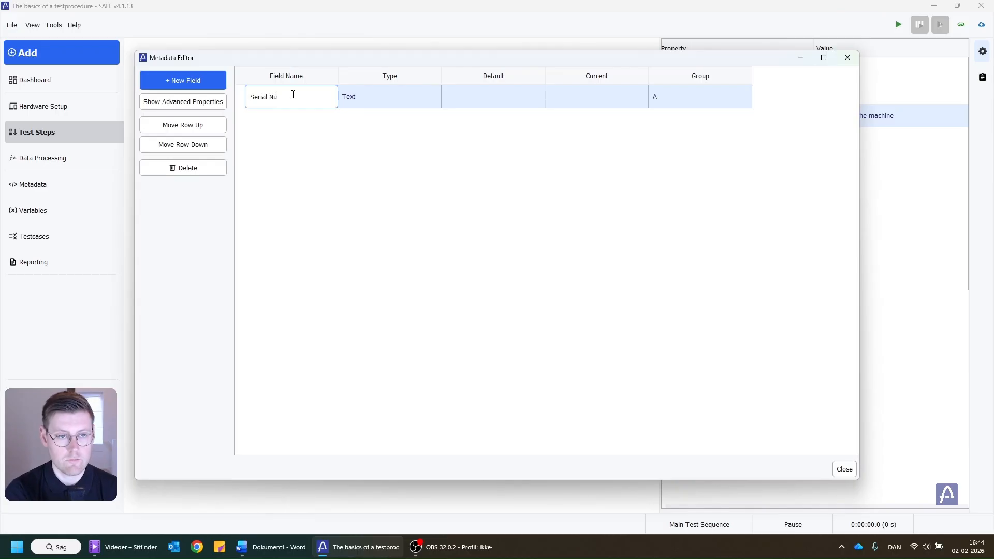
{"action": "type", "text": "mber"}
{"action": "key", "text": "Return"}
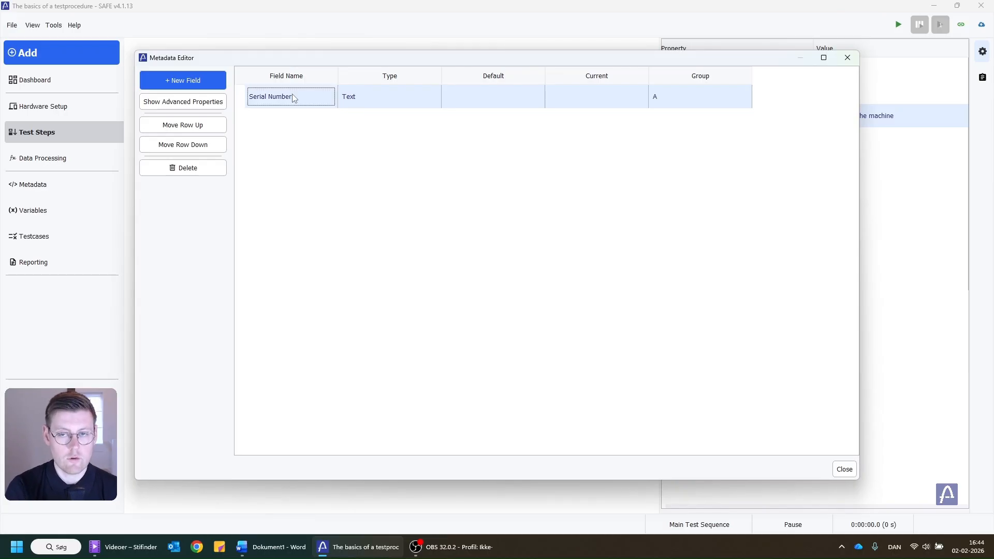
{"action": "left_click", "coordinate": [847, 58]}
Add an operator-required Fill out Metadata step at the start of the procedure
{"action": "left_click", "coordinate": [367, 99]}
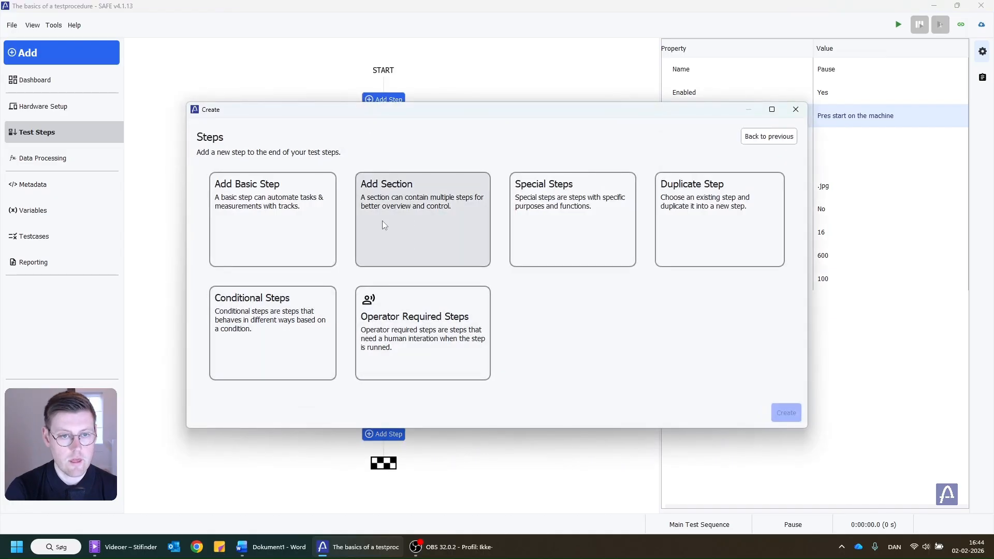
{"action": "left_click", "coordinate": [434, 338]}
{"action": "double_click", "coordinate": [408, 214]}
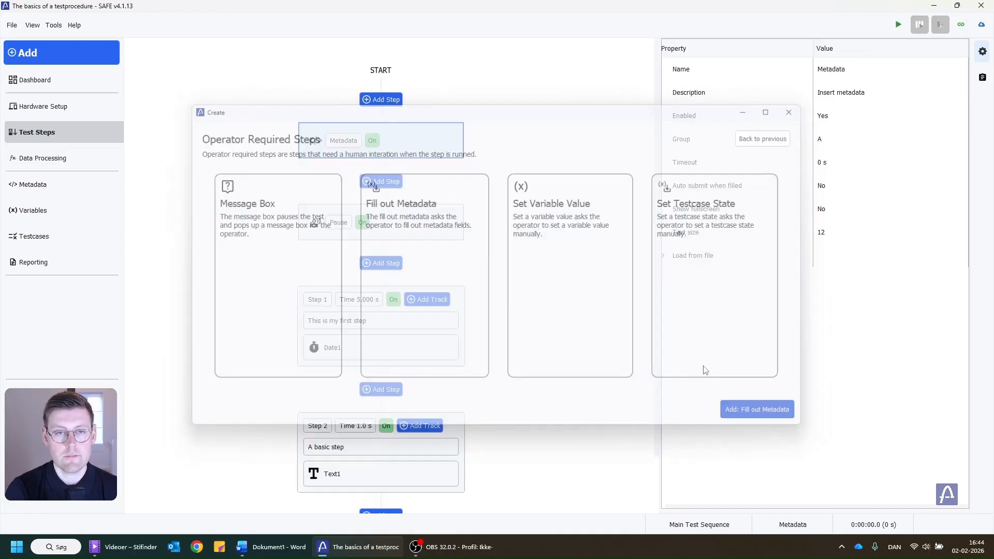
Run the test, enter 1234 as the serial number, and acknowledge the pause message
{"action": "scroll", "coordinate": [368, 223], "scroll_direction": "down", "scroll_amount": 1}
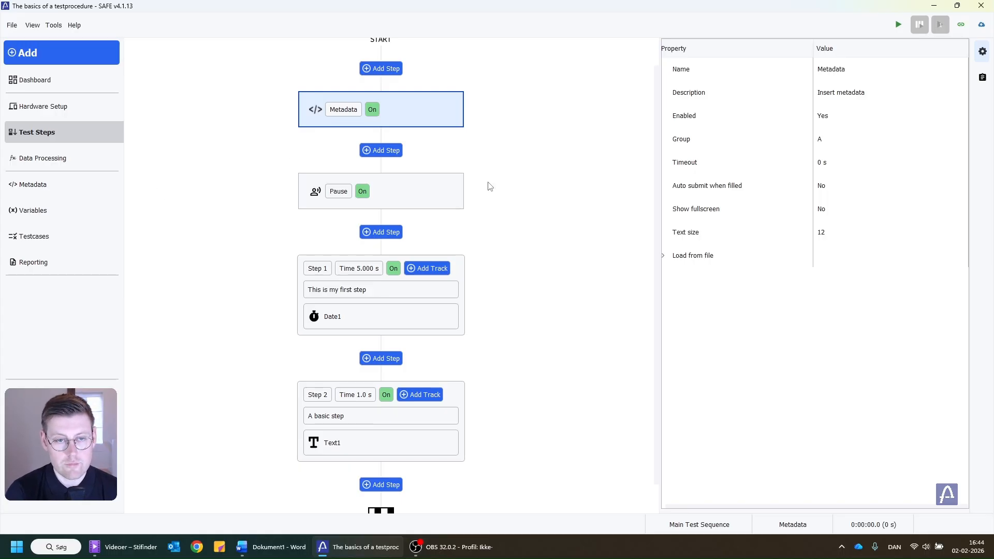
{"action": "scroll", "coordinate": [404, 194], "scroll_direction": "down", "scroll_amount": 1}
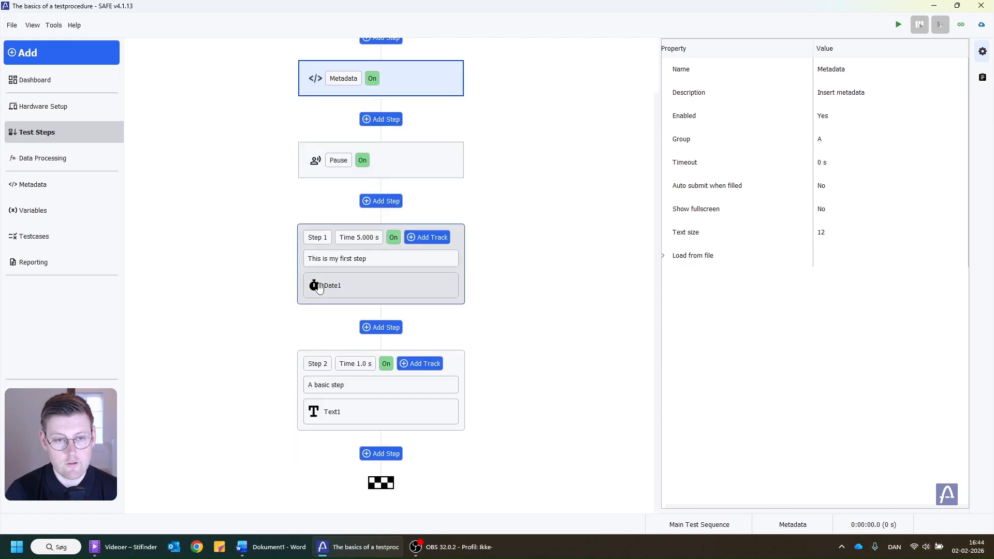
{"action": "mouse_move", "coordinate": [365, 243]}
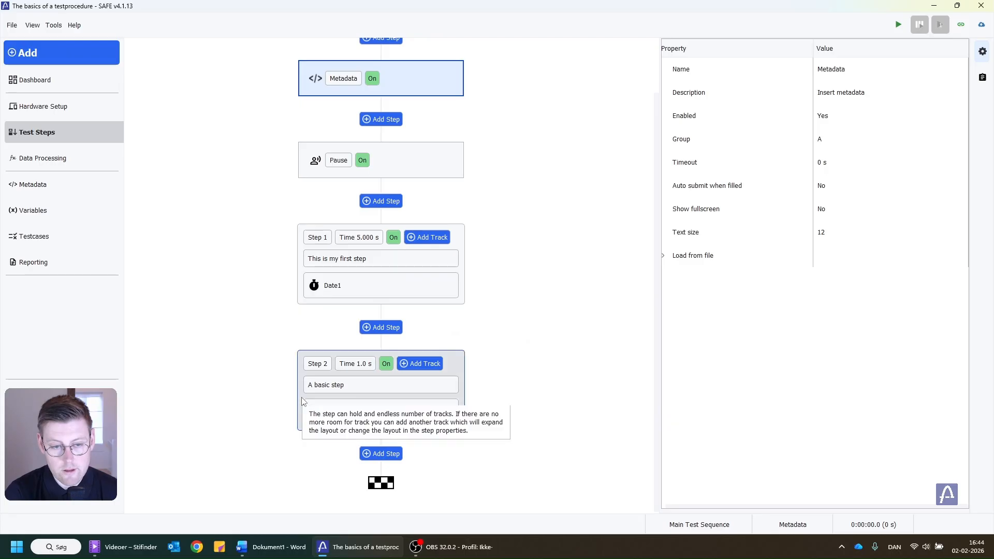
{"action": "mouse_move", "coordinate": [313, 404]}
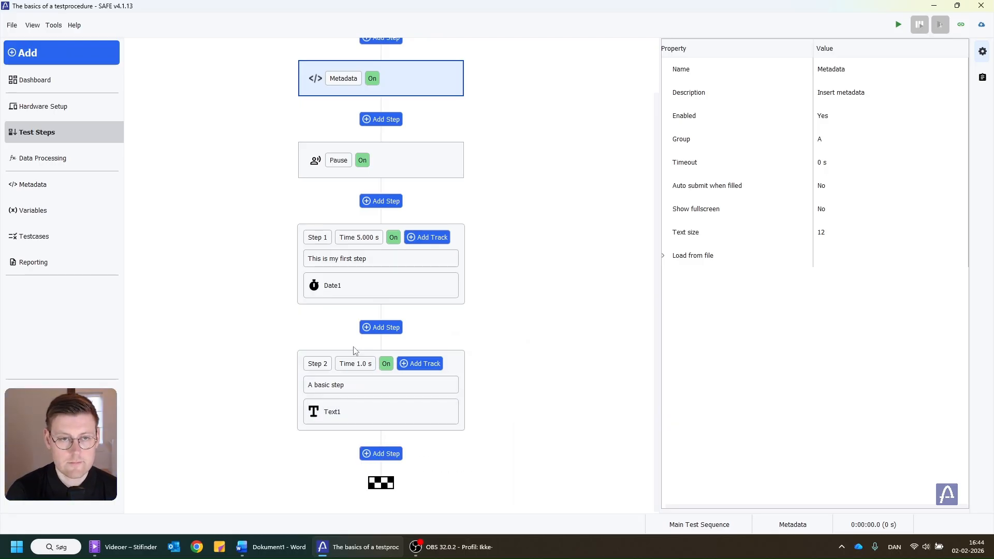
{"action": "scroll", "coordinate": [407, 147], "scroll_direction": "up", "scroll_amount": 1}
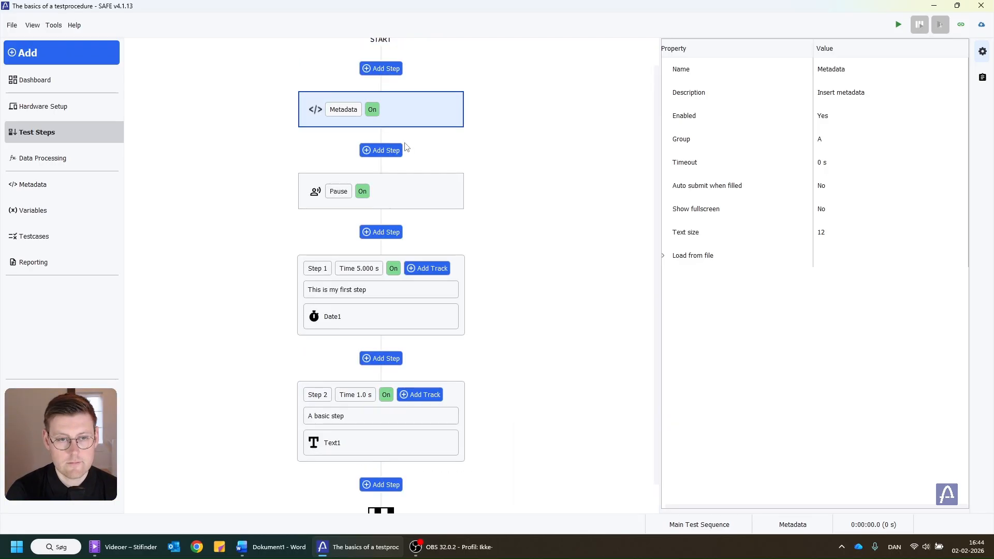
{"action": "left_click", "coordinate": [898, 24]}
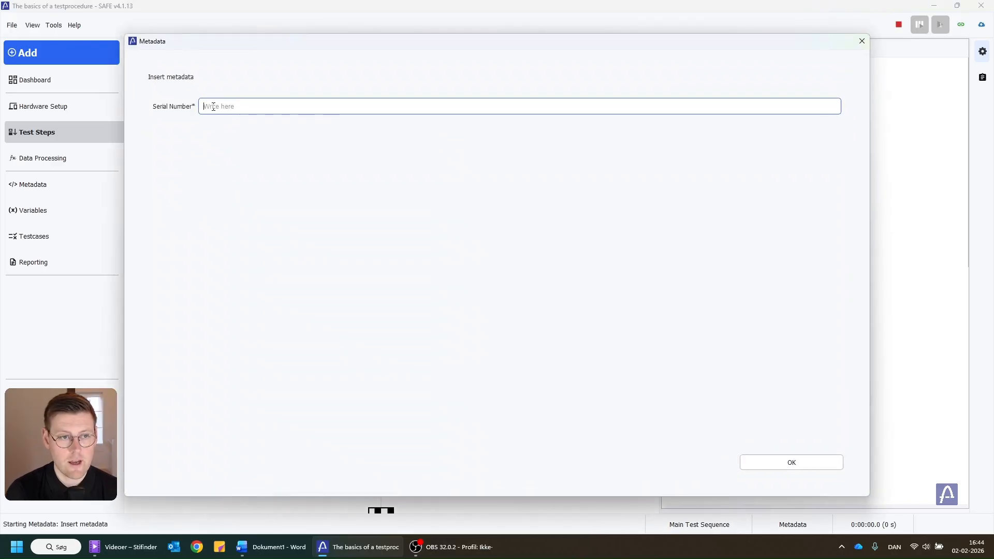
{"action": "type", "text": "1234"}
{"action": "key", "text": "Return"}
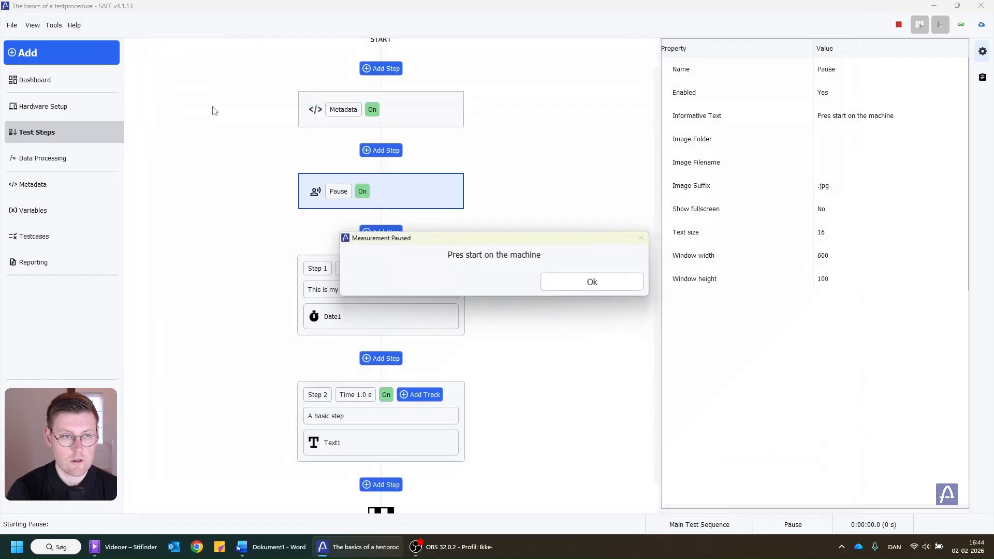
{"action": "left_click", "coordinate": [575, 283]}
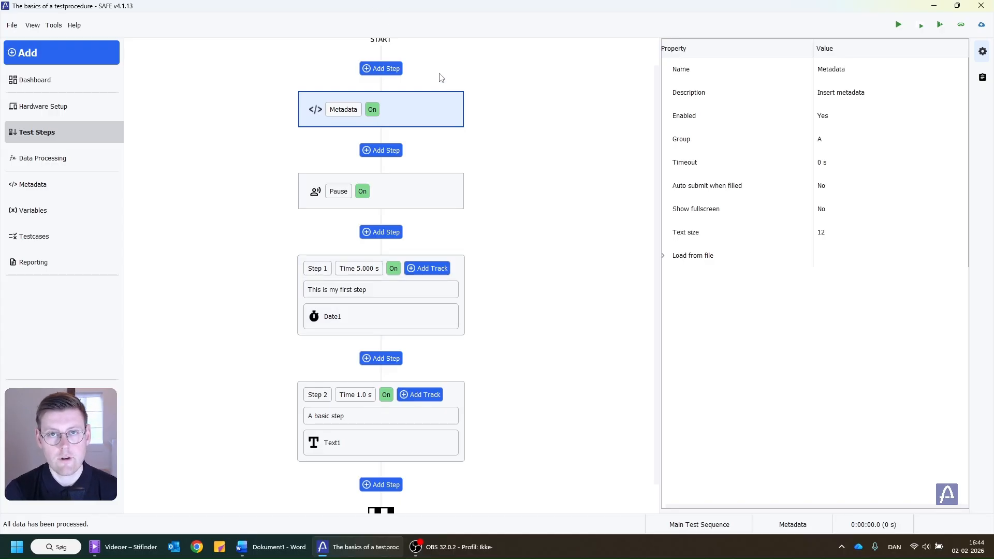
Add a section at the start of the procedure
{"action": "mouse_move", "coordinate": [391, 102]}
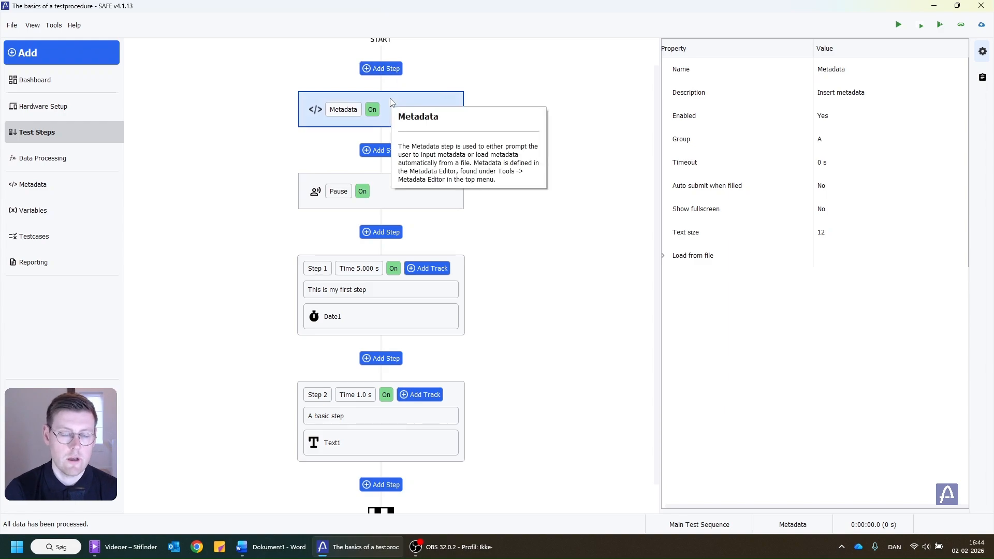
{"action": "left_click", "coordinate": [382, 69]}
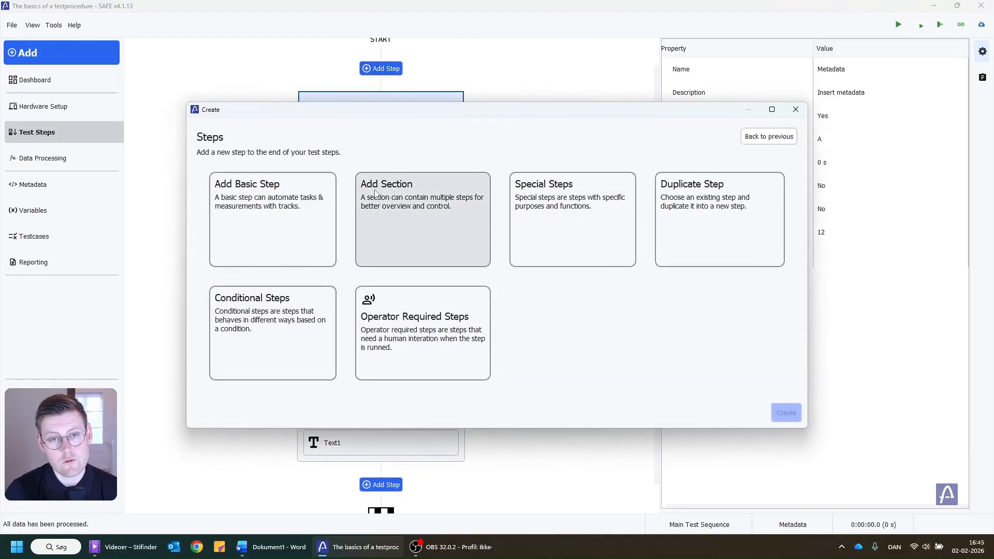
{"action": "left_click", "coordinate": [449, 231]}
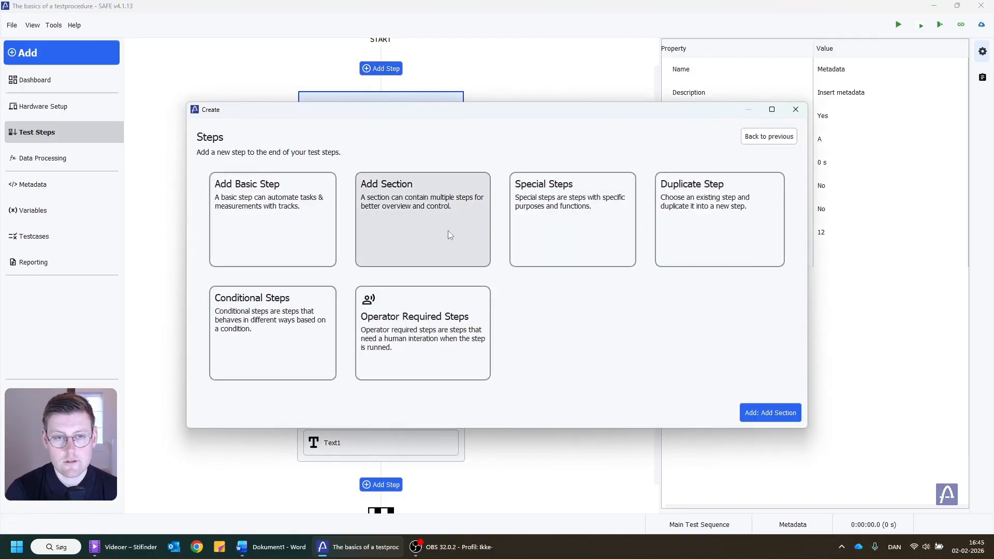
{"action": "left_click", "coordinate": [777, 413]}
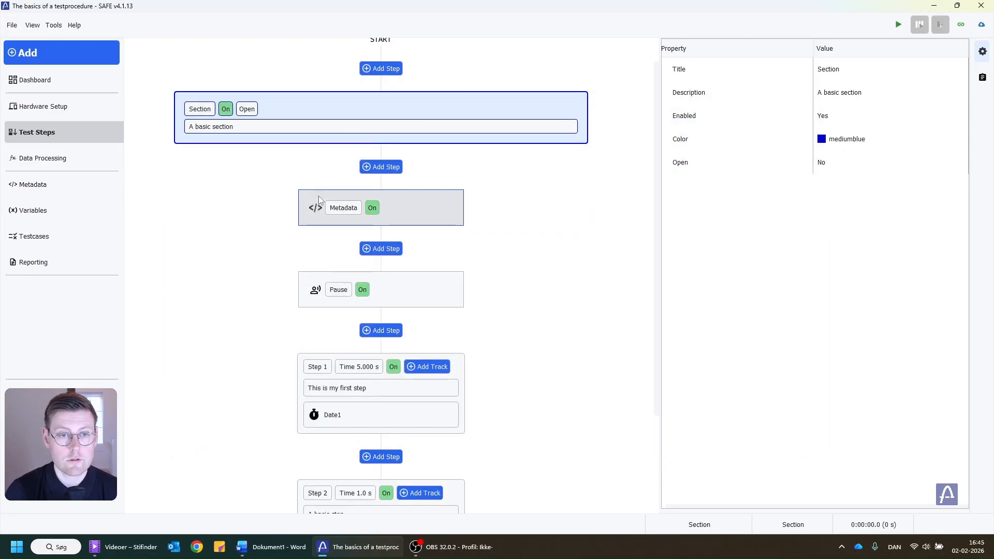
Set the section's title to "Start of test section"
{"action": "left_click", "coordinate": [856, 91]}
{"action": "left_click", "coordinate": [857, 69]}
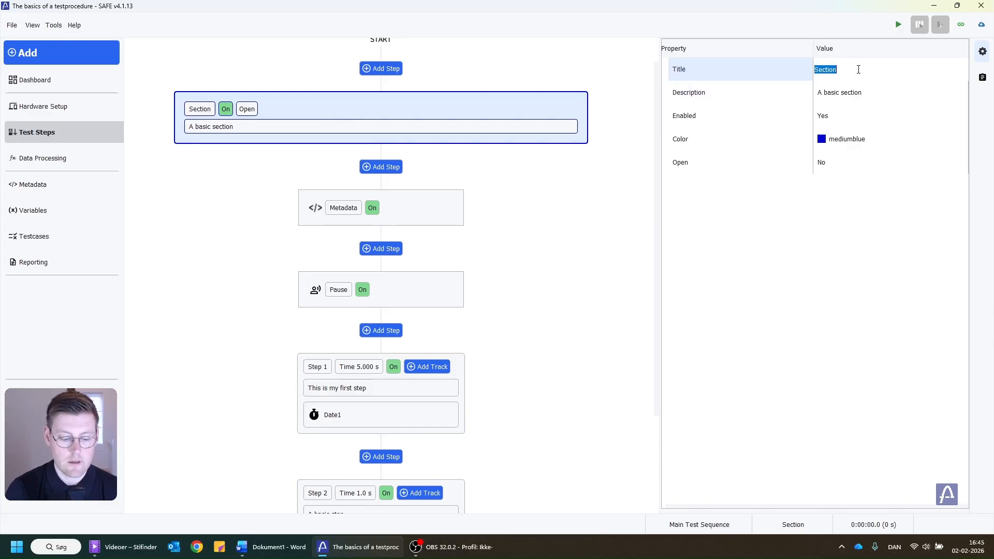
{"action": "type", "text": "Start of test"}
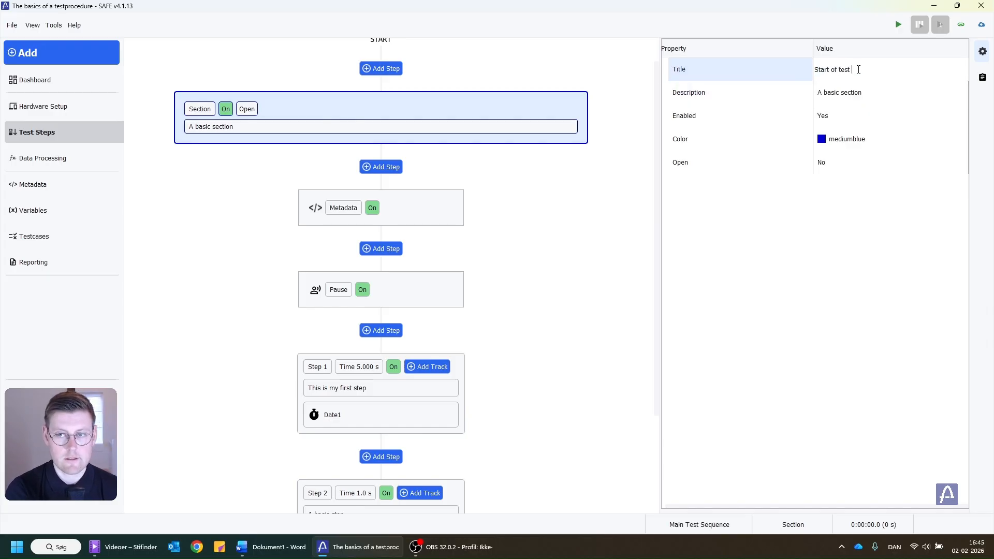
{"action": "type", "text": " section"}
{"action": "key", "text": "Return"}
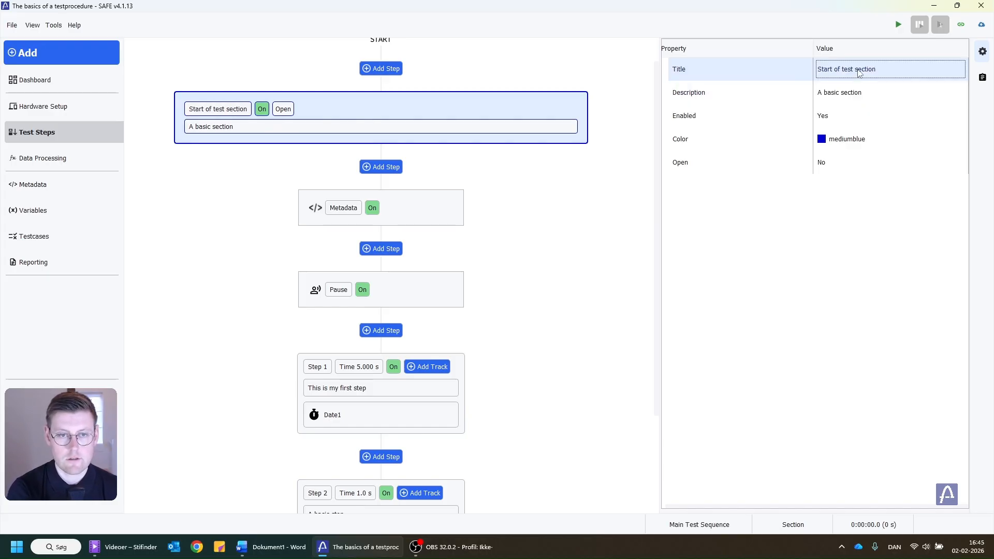
Delete the Metadata and Pause steps from the procedure
{"action": "right_click", "coordinate": [418, 209]}
{"action": "left_click", "coordinate": [455, 259]}
{"action": "left_click", "coordinate": [424, 207]}
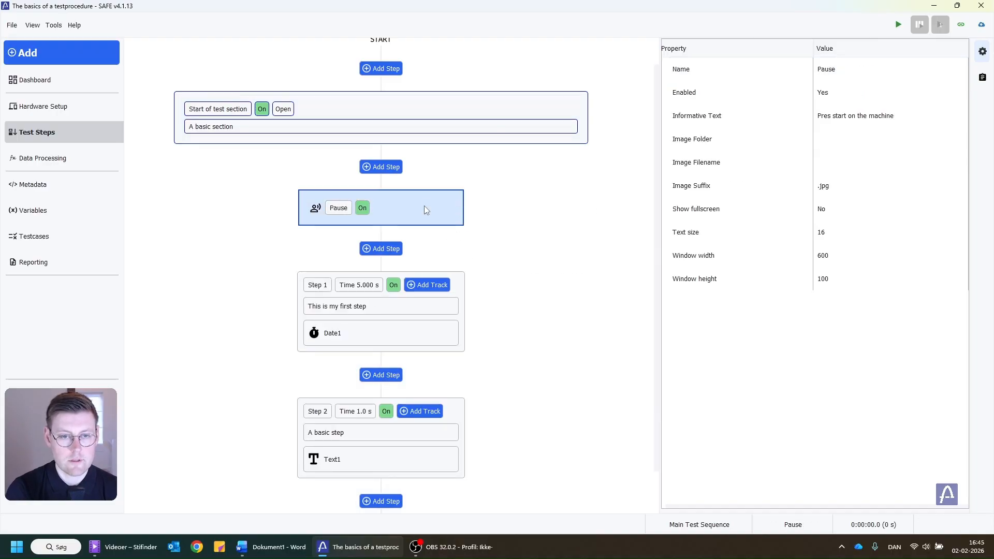
{"action": "right_click", "coordinate": [424, 206]}
{"action": "left_click", "coordinate": [450, 268]}
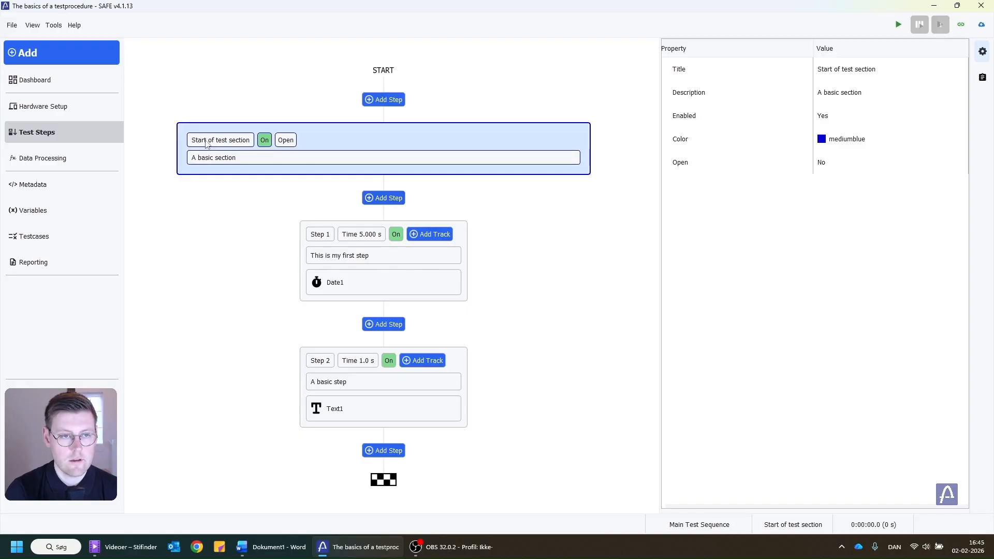
Add a second section directly below the Start of test section
{"action": "left_click", "coordinate": [383, 202]}
{"action": "left_click", "coordinate": [417, 193]}
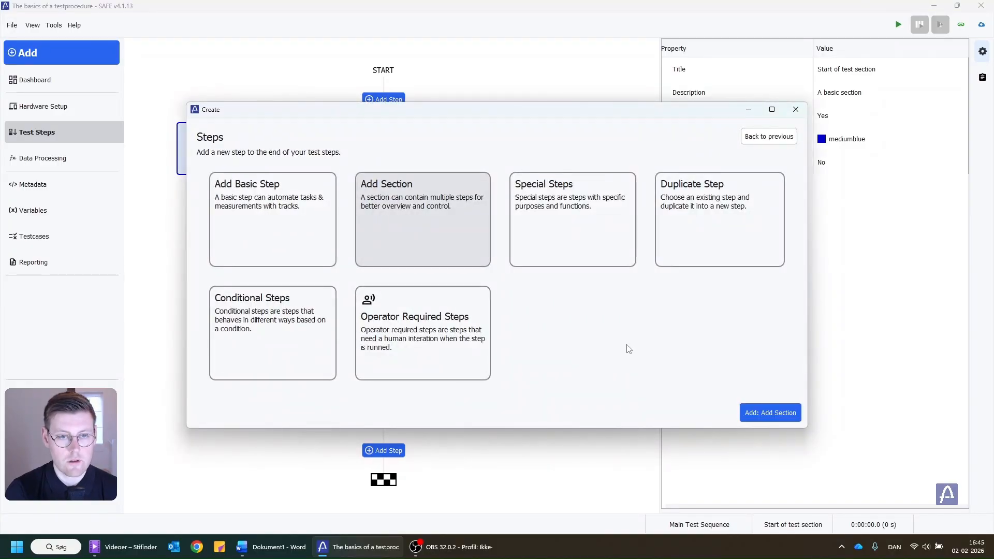
{"action": "left_click", "coordinate": [787, 419]}
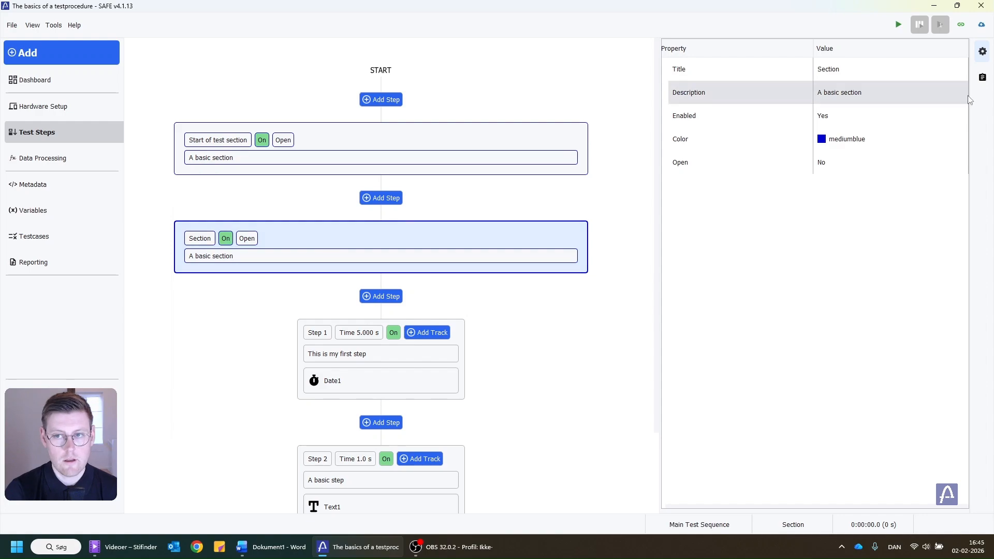
Set the second section's description to "IO Test"
{"action": "left_click", "coordinate": [869, 90]}
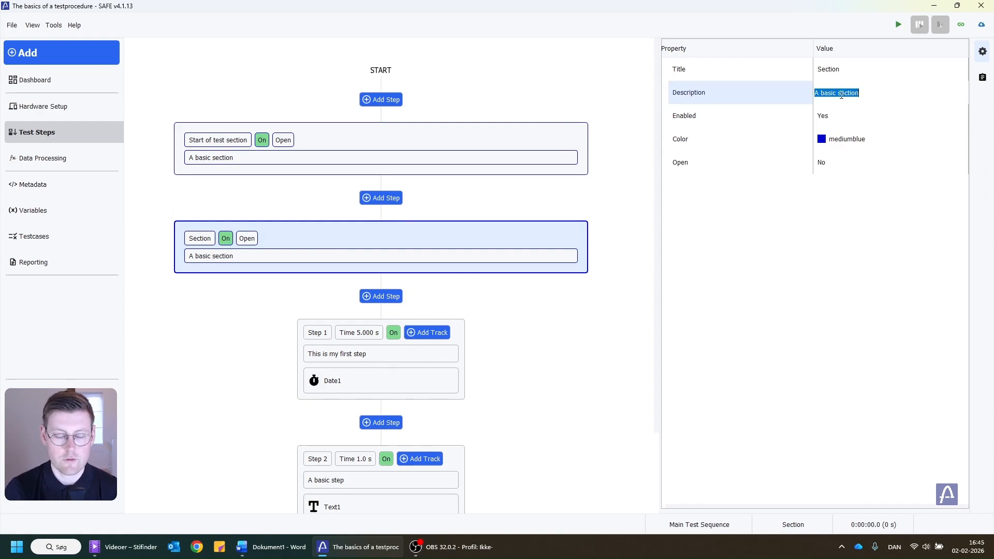
{"action": "type", "text": "IO "}
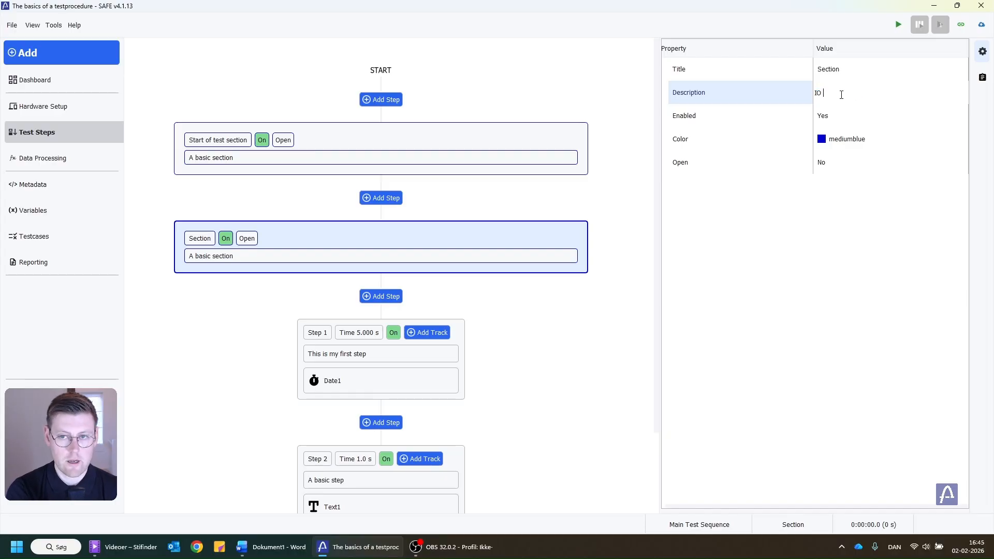
{"action": "type", "text": "Test"}
{"action": "key", "text": "Return"}
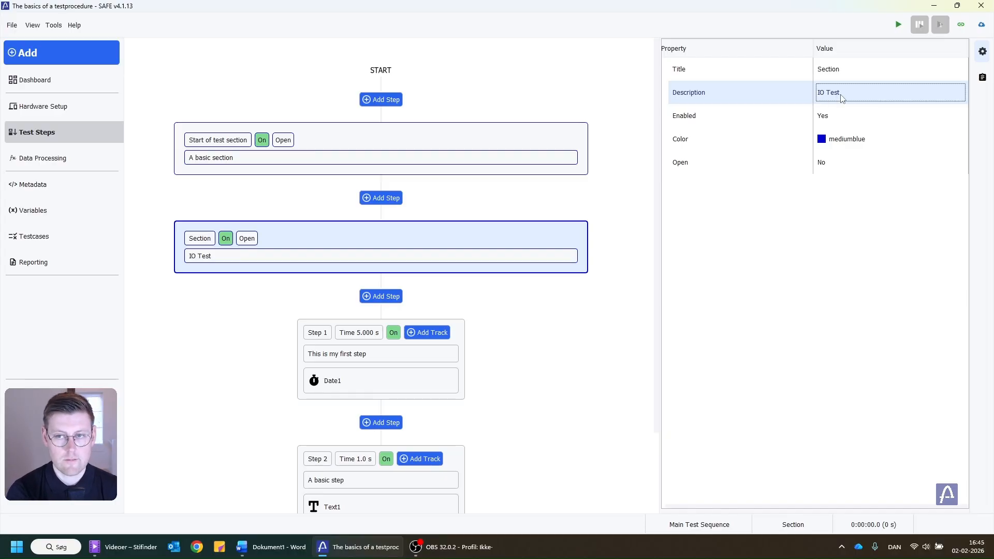
Move Step 1 and Step 2 into the end of the second section
{"action": "right_click", "coordinate": [367, 330]}
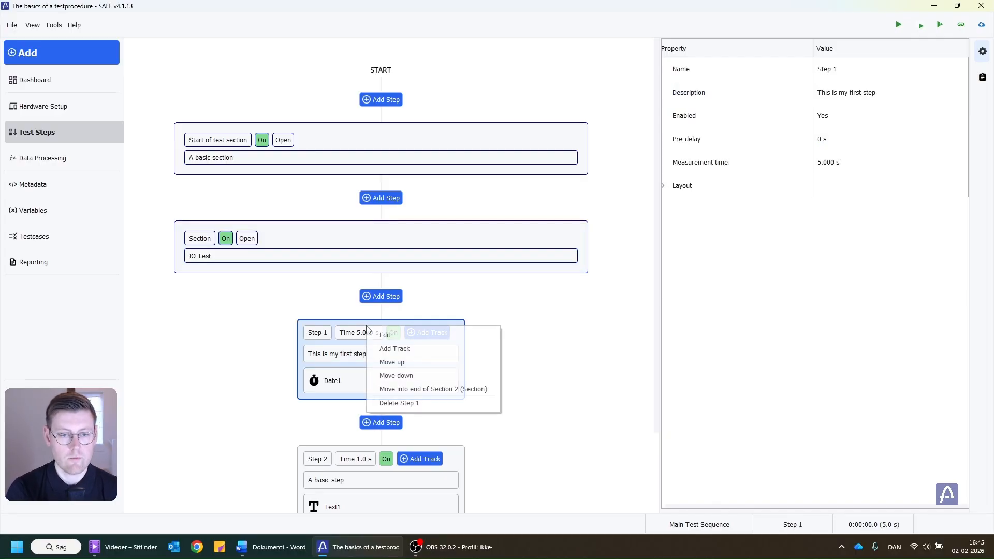
{"action": "left_click", "coordinate": [394, 392]}
{"action": "right_click", "coordinate": [368, 354]}
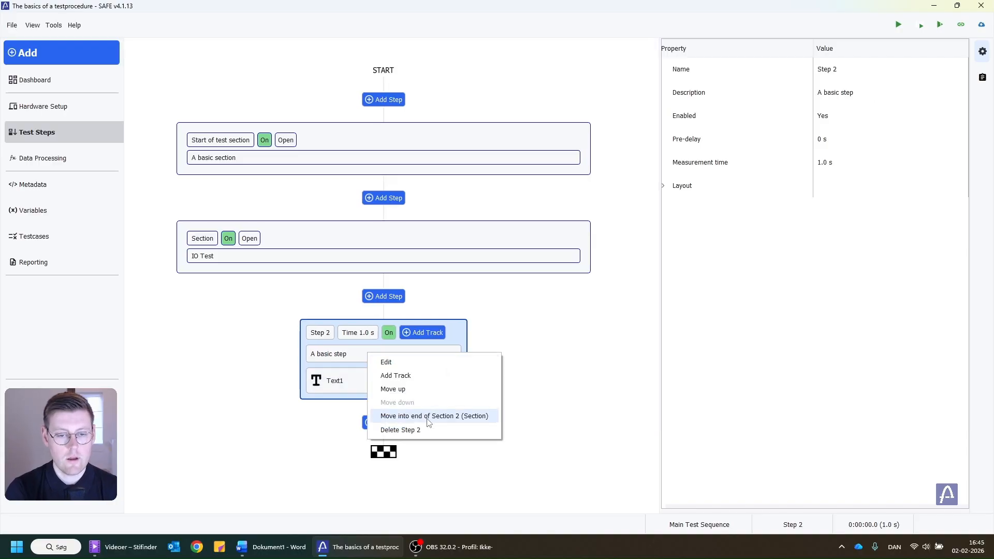
{"action": "left_click", "coordinate": [429, 416]}
Set the second section's title to "IO Test"
{"action": "left_click", "coordinate": [296, 305]}
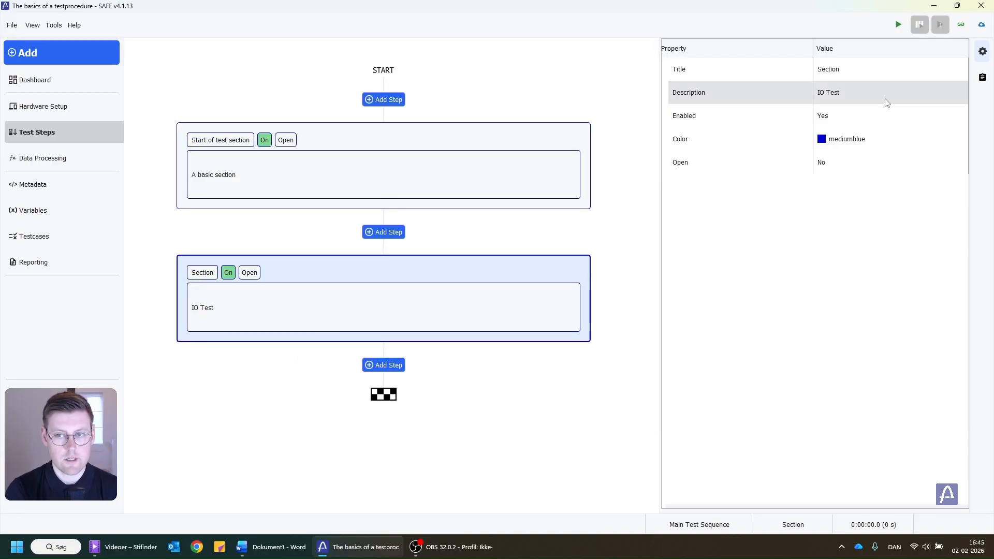
{"action": "left_click", "coordinate": [842, 66]}
{"action": "left_click", "coordinate": [842, 67]}
{"action": "type", "text": "IO T"}
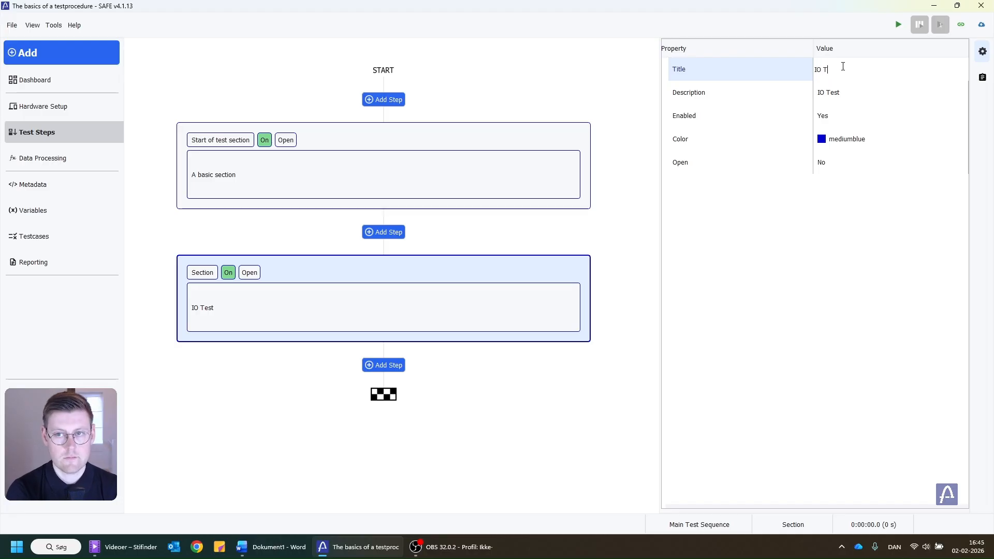
{"action": "type", "text": "est"}
{"action": "key", "text": "Return"}
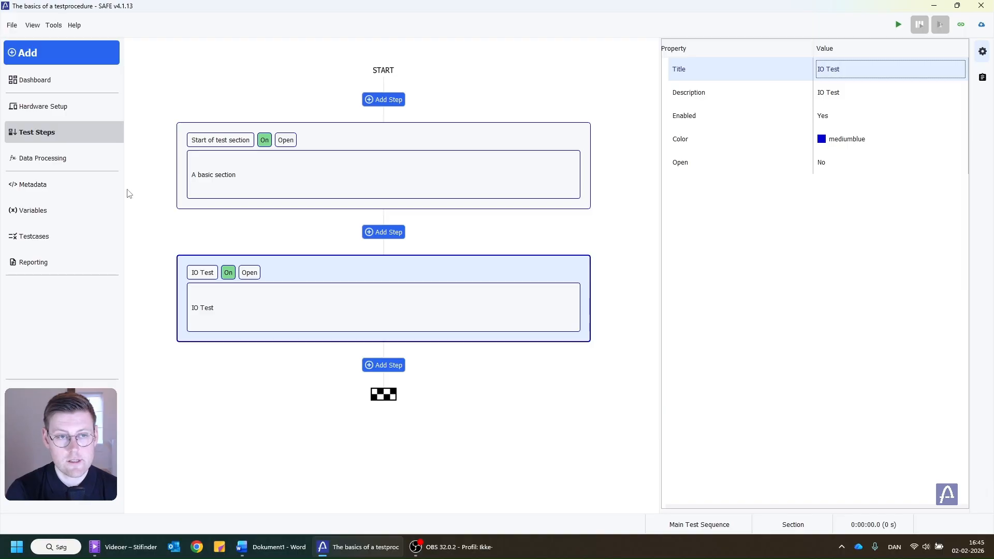
{"action": "left_click", "coordinate": [373, 367]}
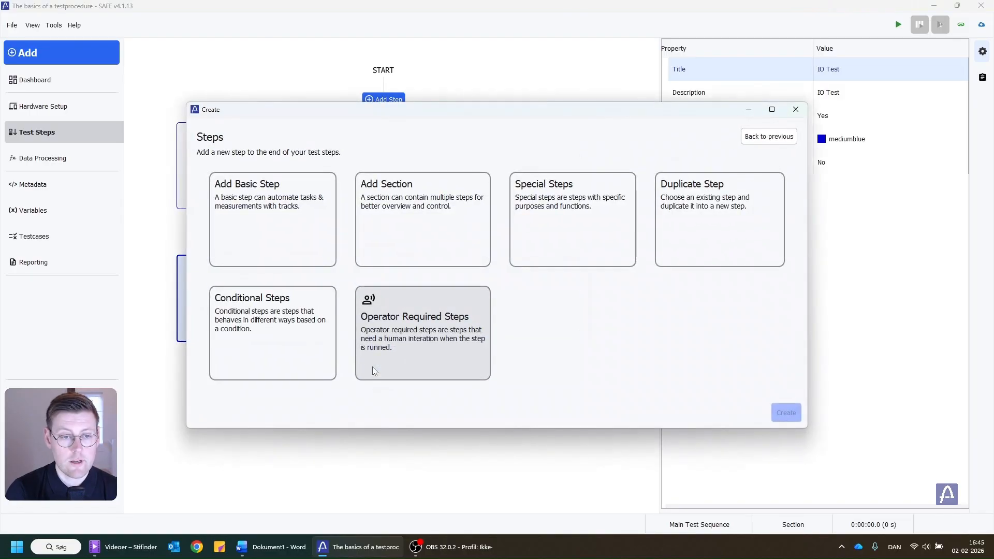
{"action": "left_click", "coordinate": [265, 341]}
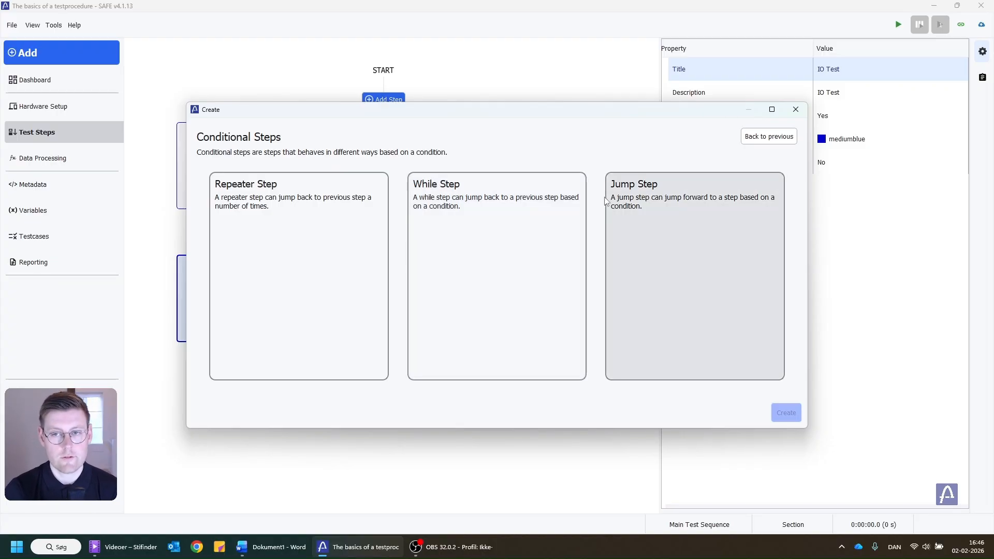
{"action": "left_click", "coordinate": [769, 136]}
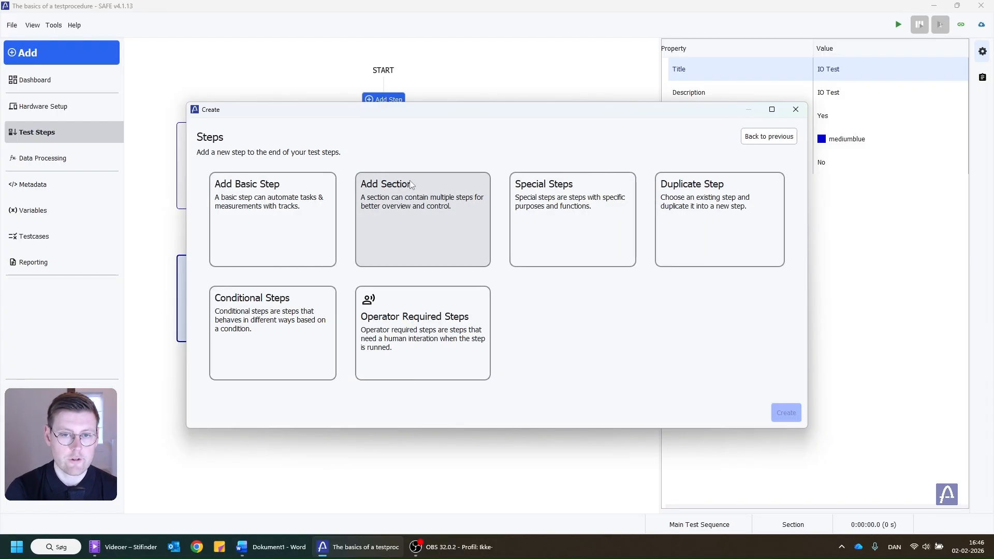
{"action": "left_click", "coordinate": [793, 114]}
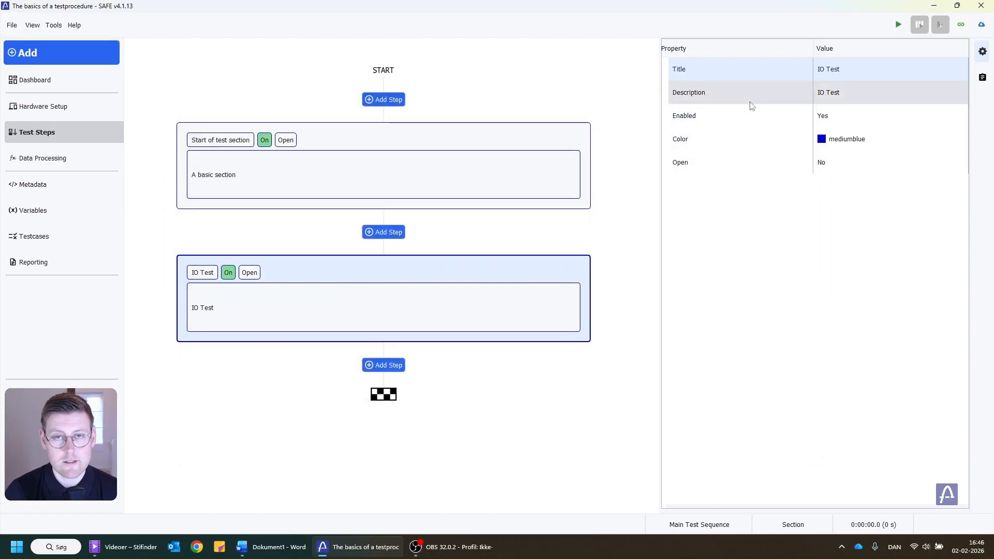